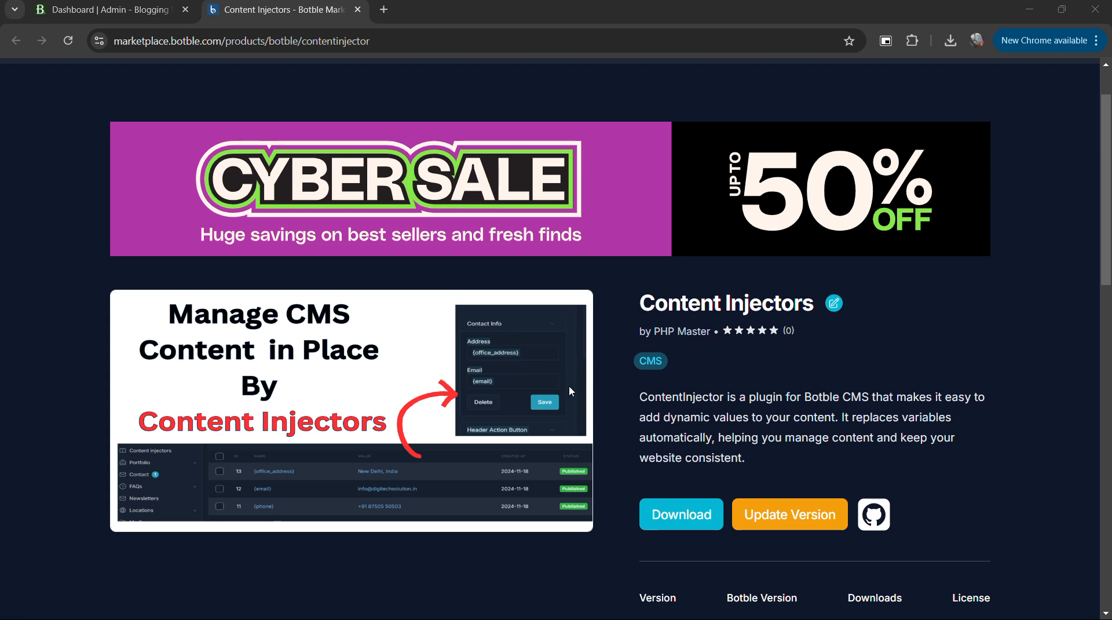
# Switch to the Blogging Webs admin dashboard and open the page for adding a new plugin.
pyautogui.click(126, 13)
pyautogui.click(88, 352)
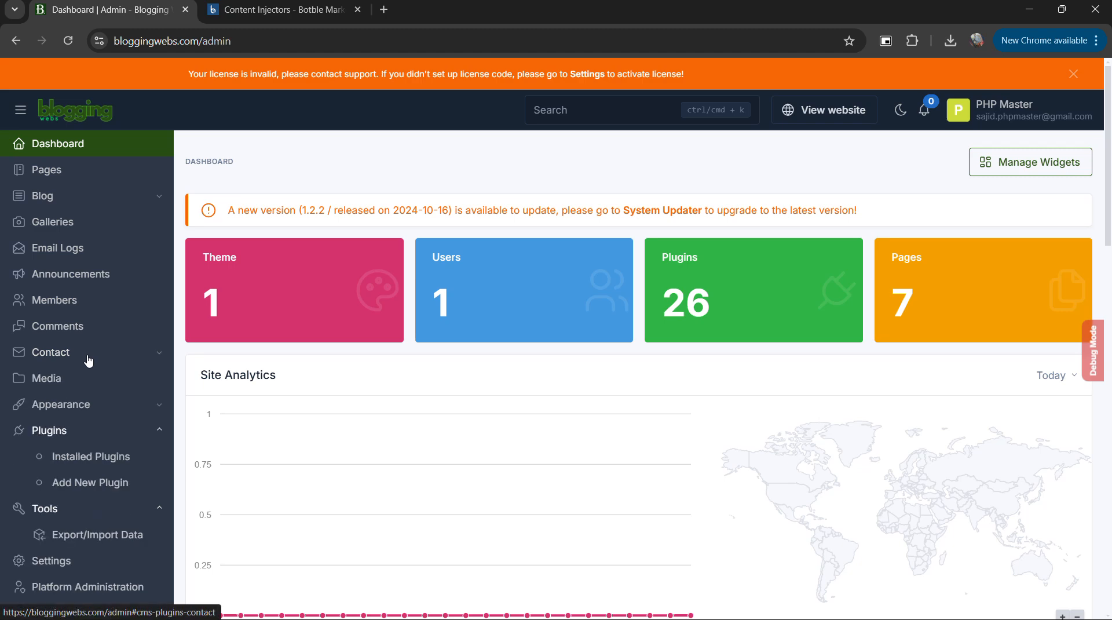
pyautogui.click(65, 443)
pyautogui.click(64, 448)
pyautogui.scroll(-2, 67, 446)
pyautogui.click(91, 342)
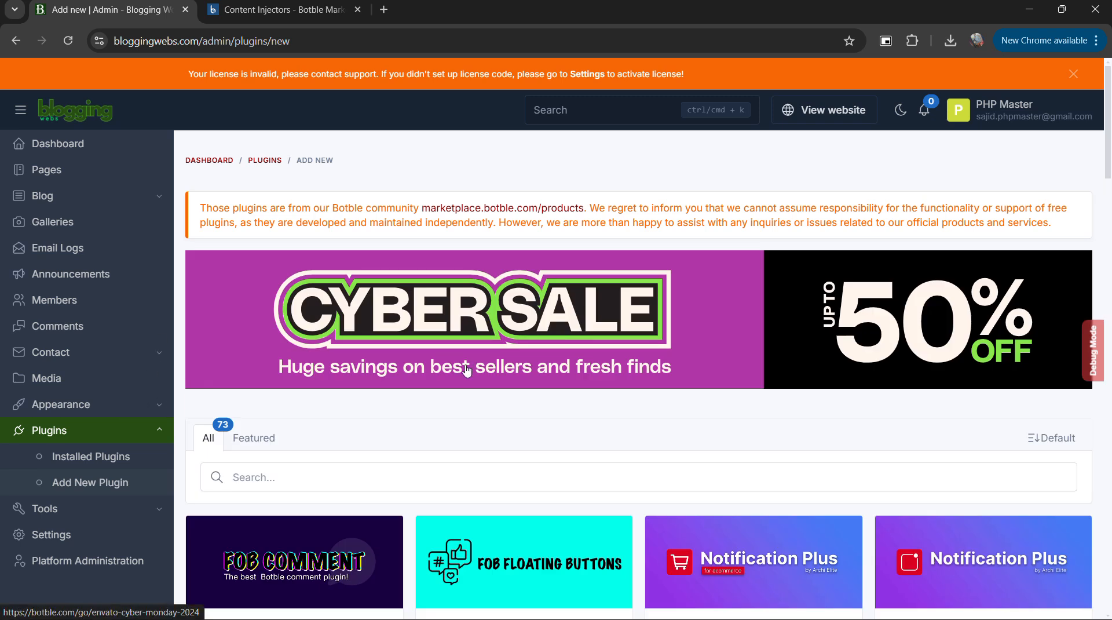
# Search the available plugins for CONTENT to find the Content Injectors plugin.
pyautogui.scroll(-2, 474, 367)
pyautogui.click(324, 333)
pyautogui.write('cONTE')
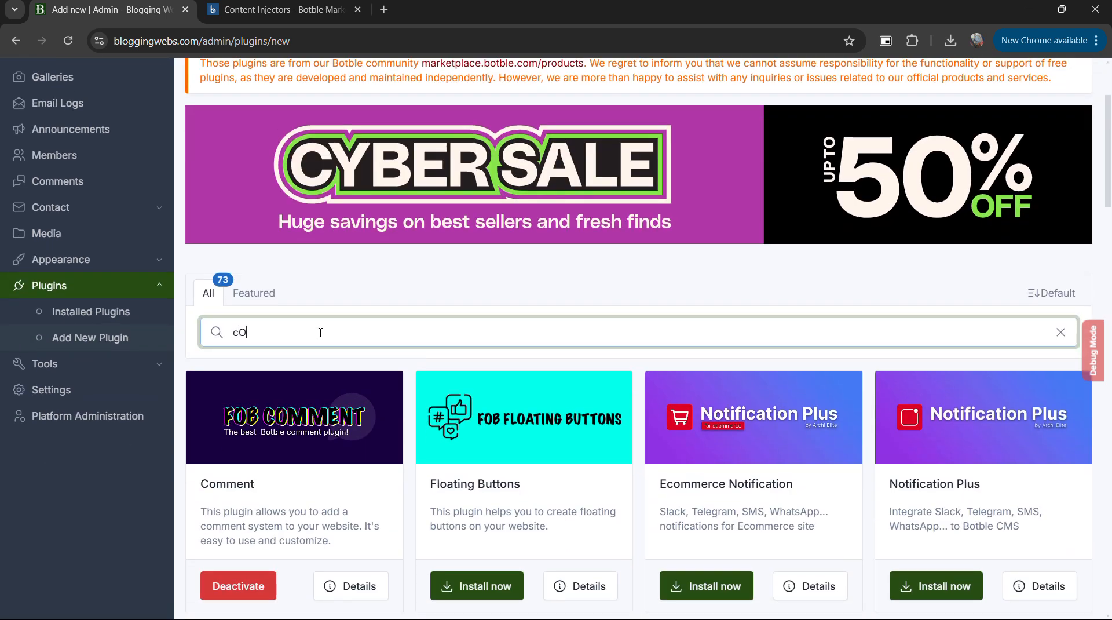
pyautogui.press('BackSpace')
pyautogui.press('BackSpace')
pyautogui.press('BackSpace')
pyautogui.press('BackSpace')
pyautogui.press('BackSpace')
pyautogui.write('CONTENT')
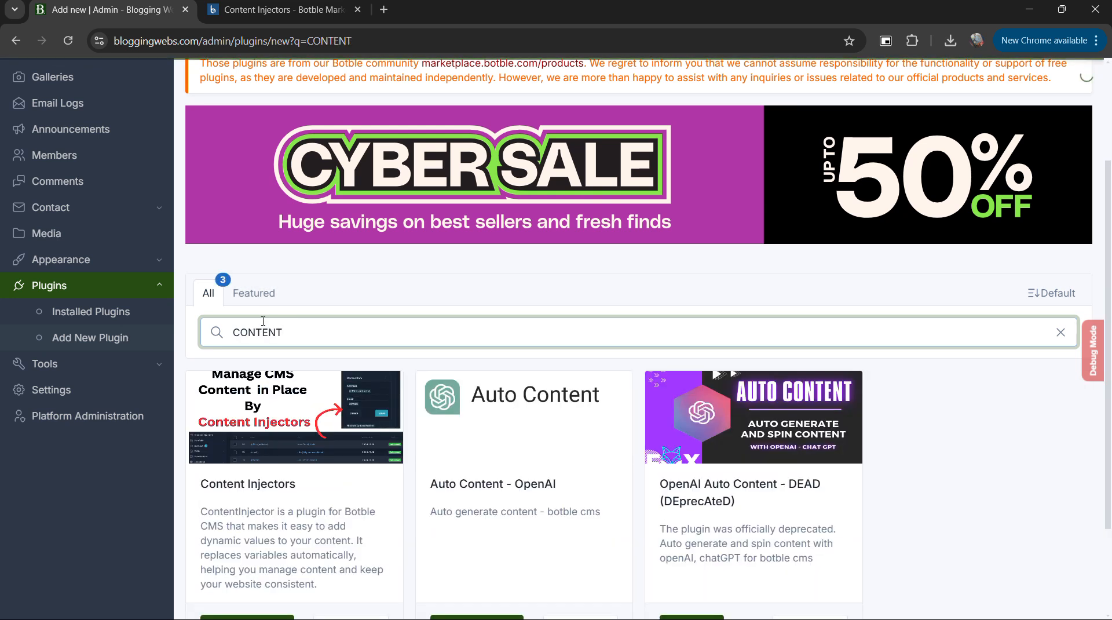
pyautogui.scroll(-3, 263, 320)
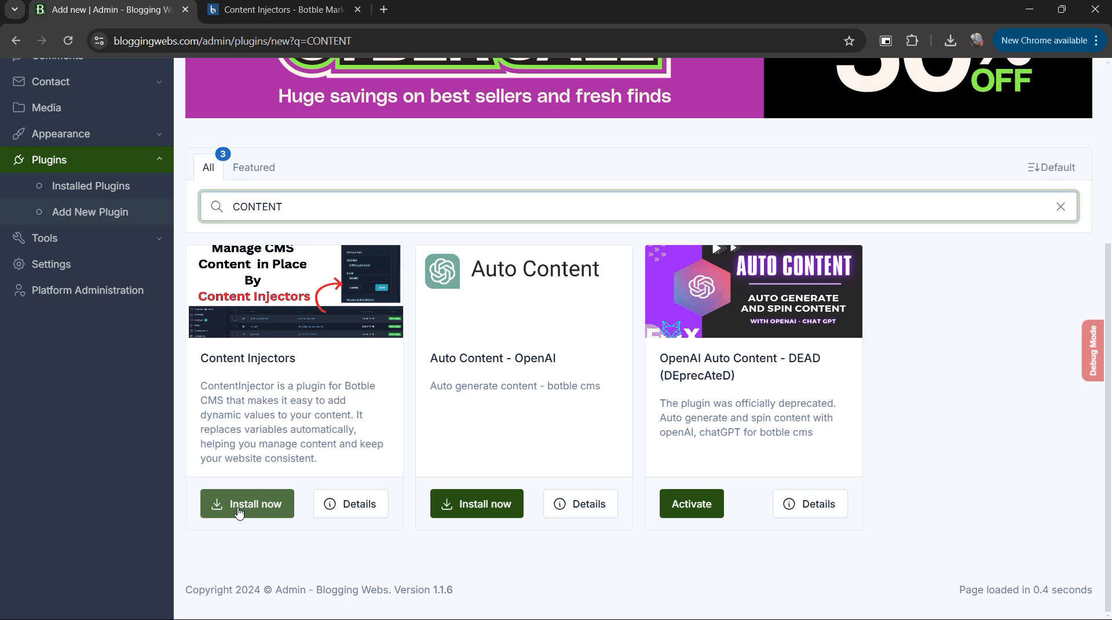
# Open the marketplace installation notice for the Content Injectors plugin and dismiss it without installing.
pyautogui.click(238, 512)
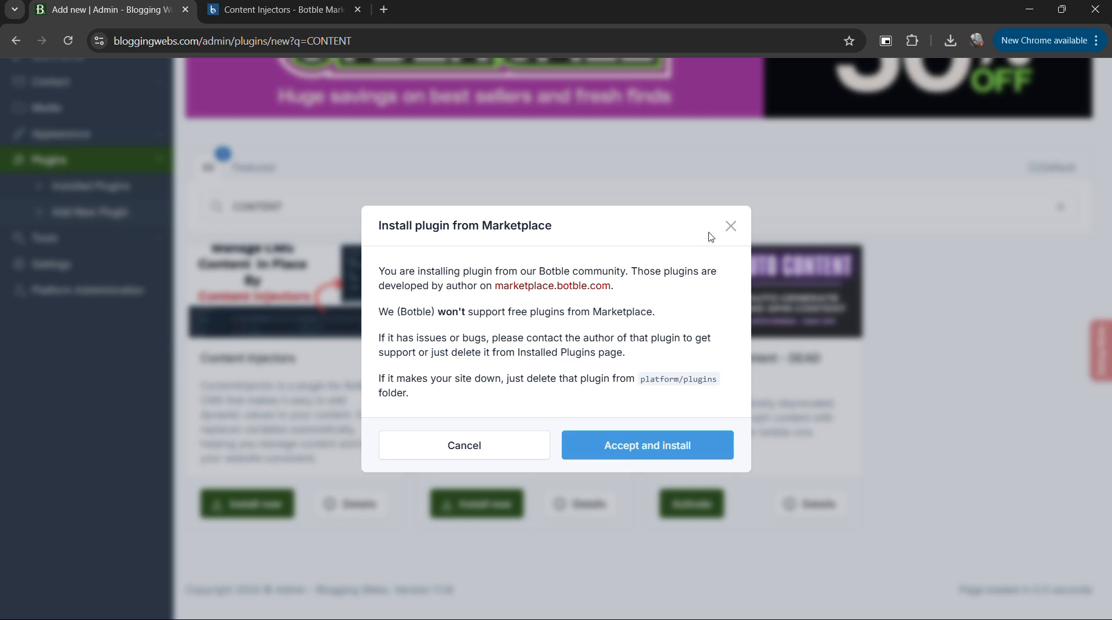
pyautogui.click(730, 226)
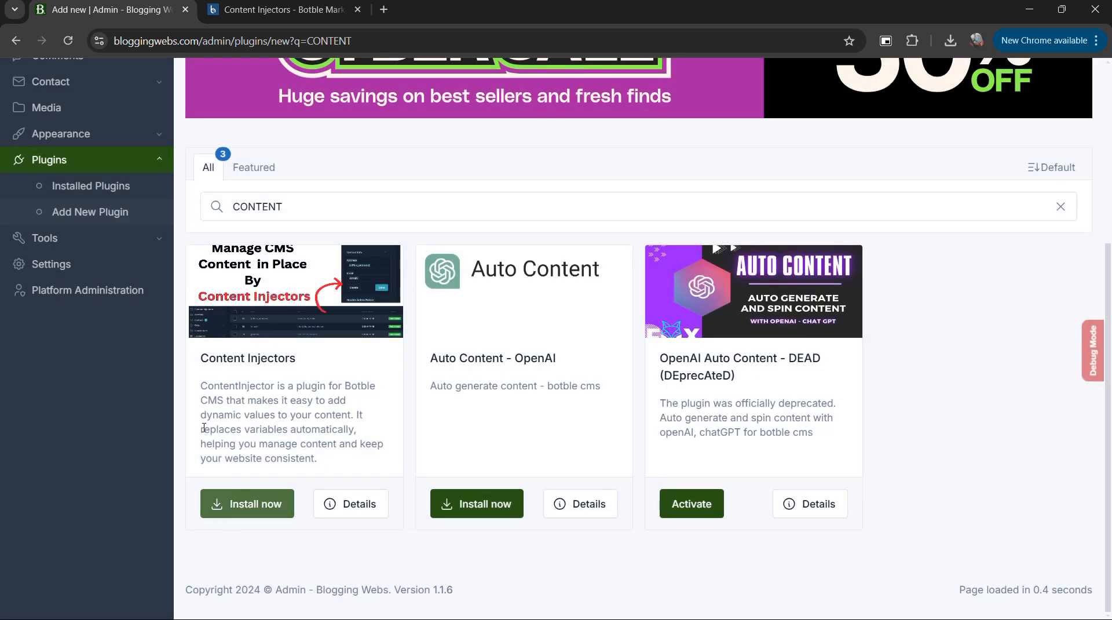
pyautogui.scroll(2, 127, 310)
pyautogui.scroll(-2, 333, 419)
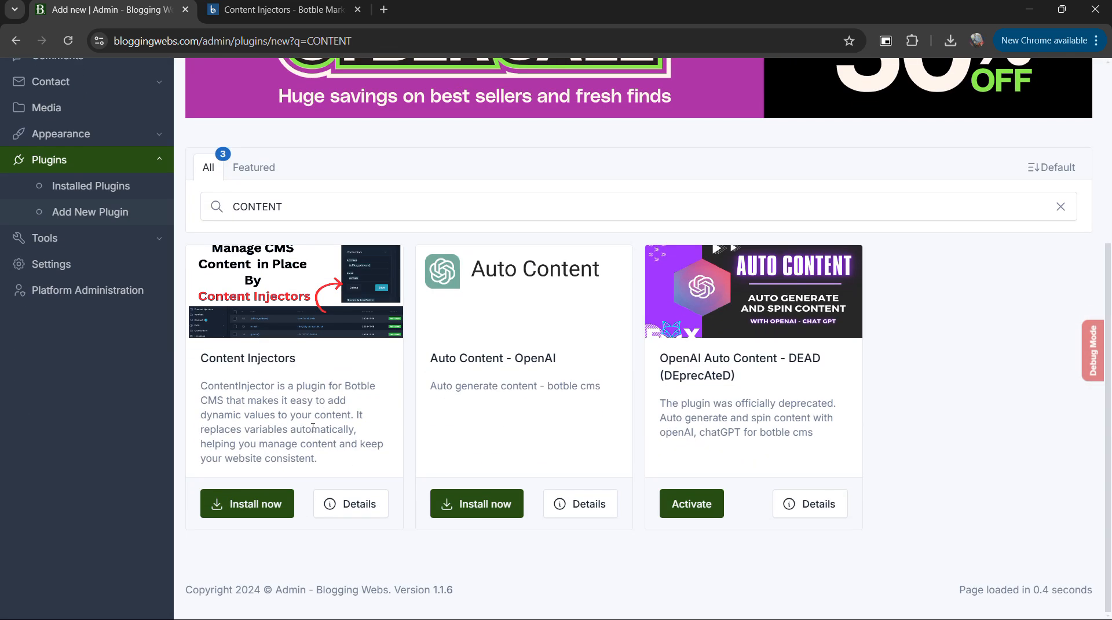
pyautogui.scroll(5, 313, 423)
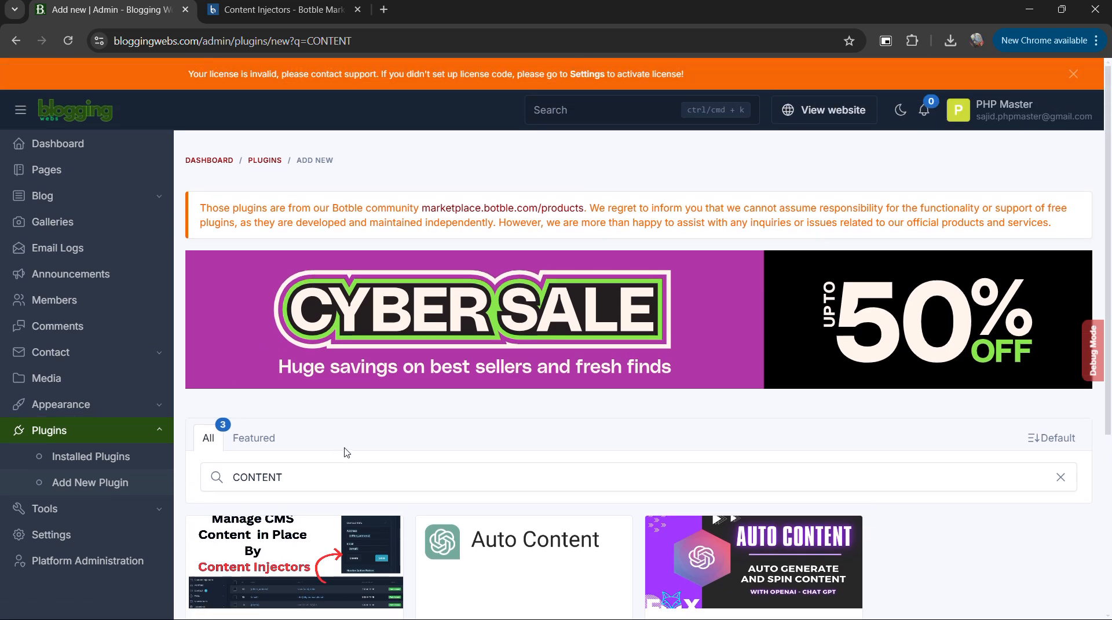
pyautogui.scroll(-1, 289, 453)
# Open the plugin's GitHub repository from its Botble Marketplace page and download the source code as a ZIP.
pyautogui.click(278, 10)
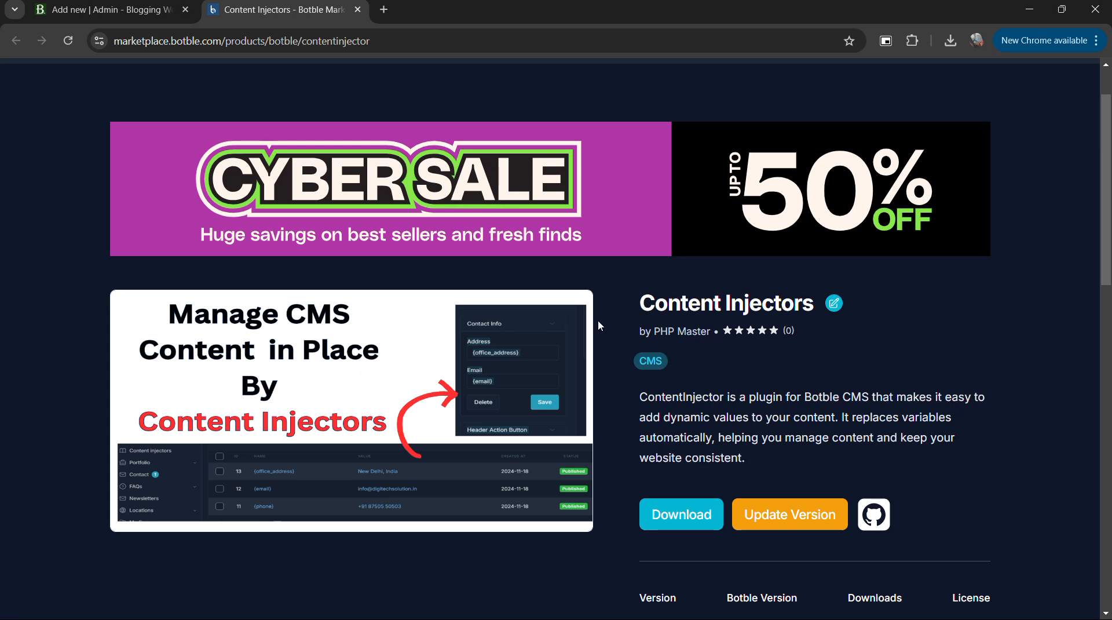
pyautogui.click(873, 517)
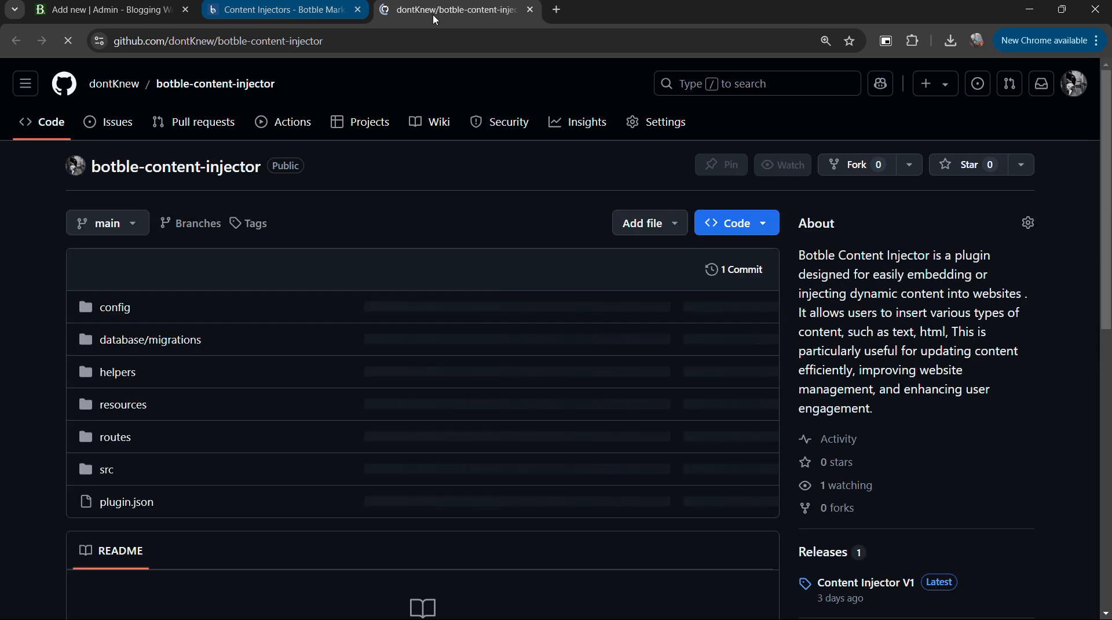
pyautogui.scroll(-1, 318, 366)
pyautogui.click(758, 151)
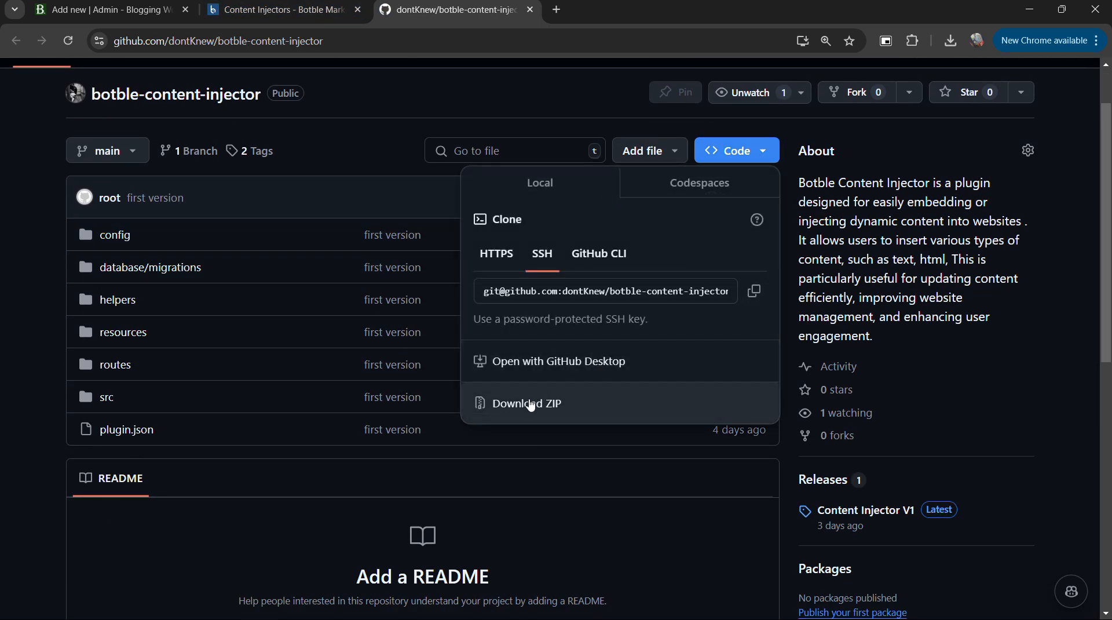
pyautogui.click(527, 403)
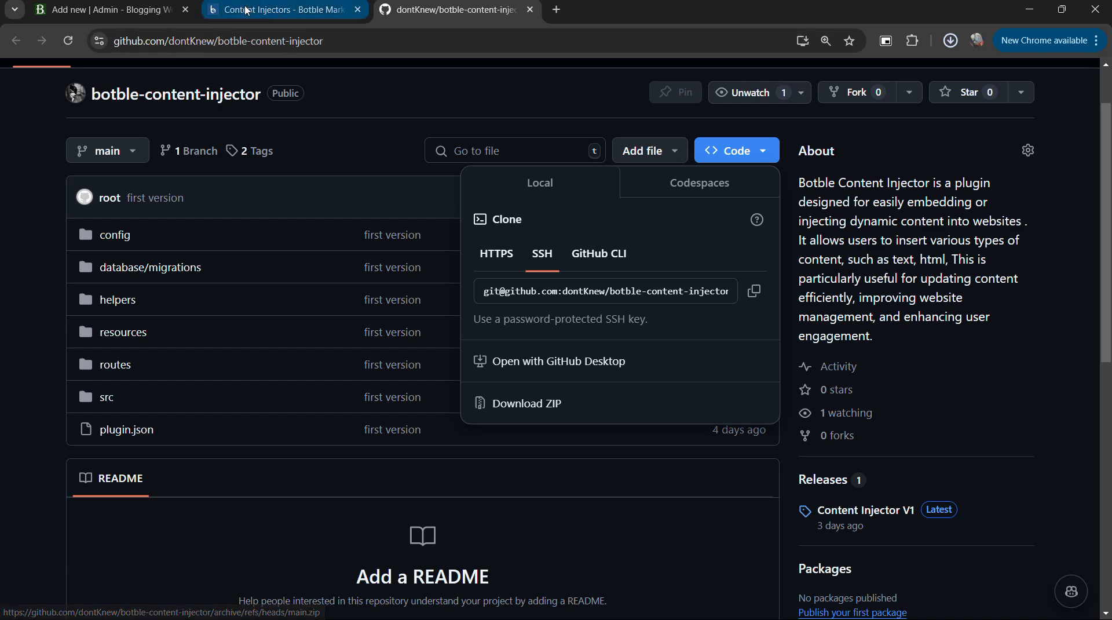
# Try to open bloggingwebs.com/manage in a new browser tab.
pyautogui.click(278, 10)
pyautogui.hotkey('ctrl', 't')
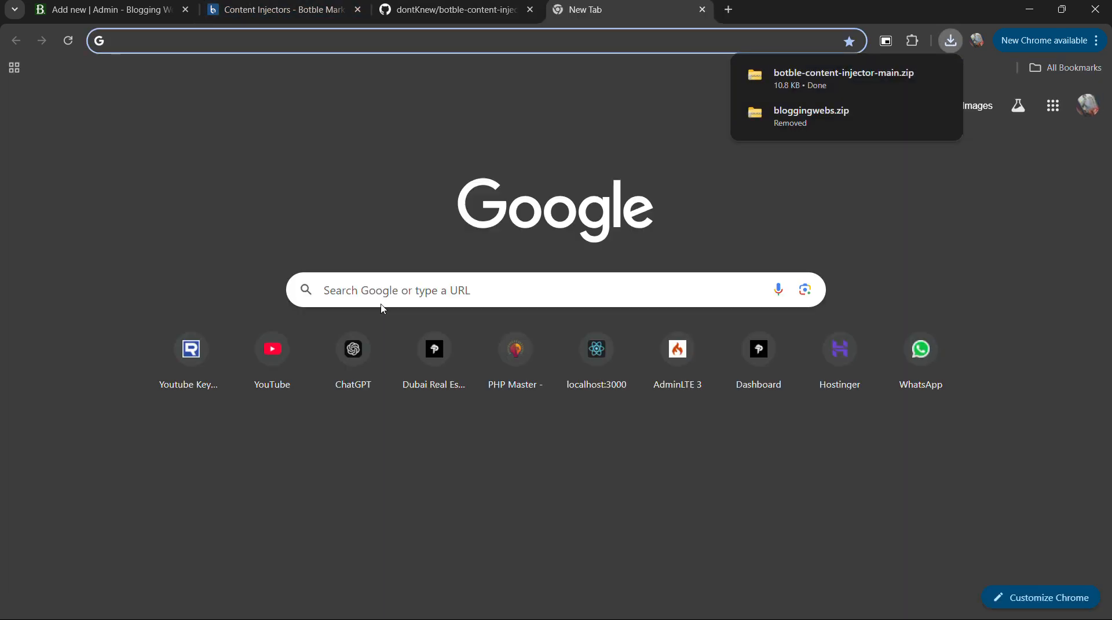
pyautogui.write('bLOG')
pyautogui.press('End')
pyautogui.write('/MAN')
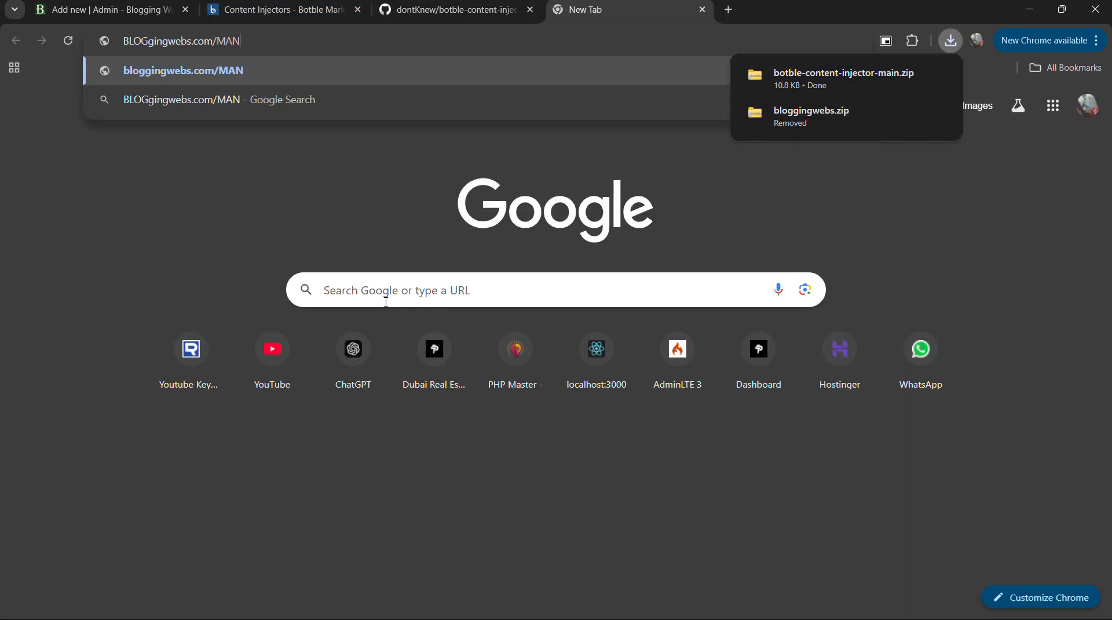
pyautogui.press('BackSpace')
pyautogui.press('BackSpace')
pyautogui.press('BackSpace')
pyautogui.write('manage')
pyautogui.press('Return')
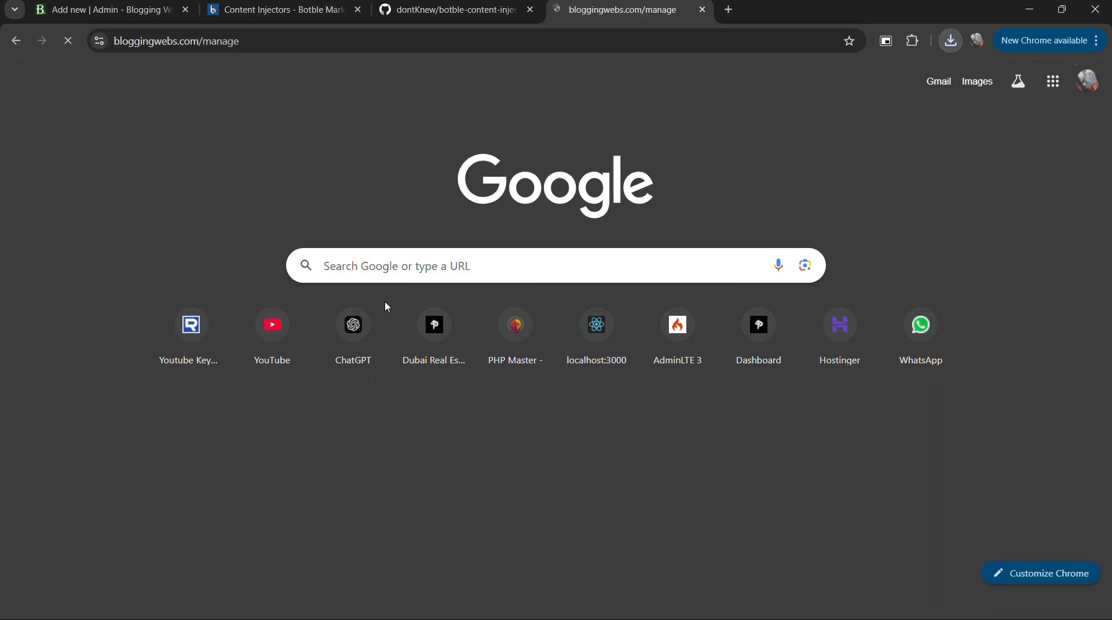
# Go to hostinger.in and open the public_html/platform/plugins folder in the site's file manager.
pyautogui.hotkey('ctrl', 'l')
pyautogui.write('hostinger.in')
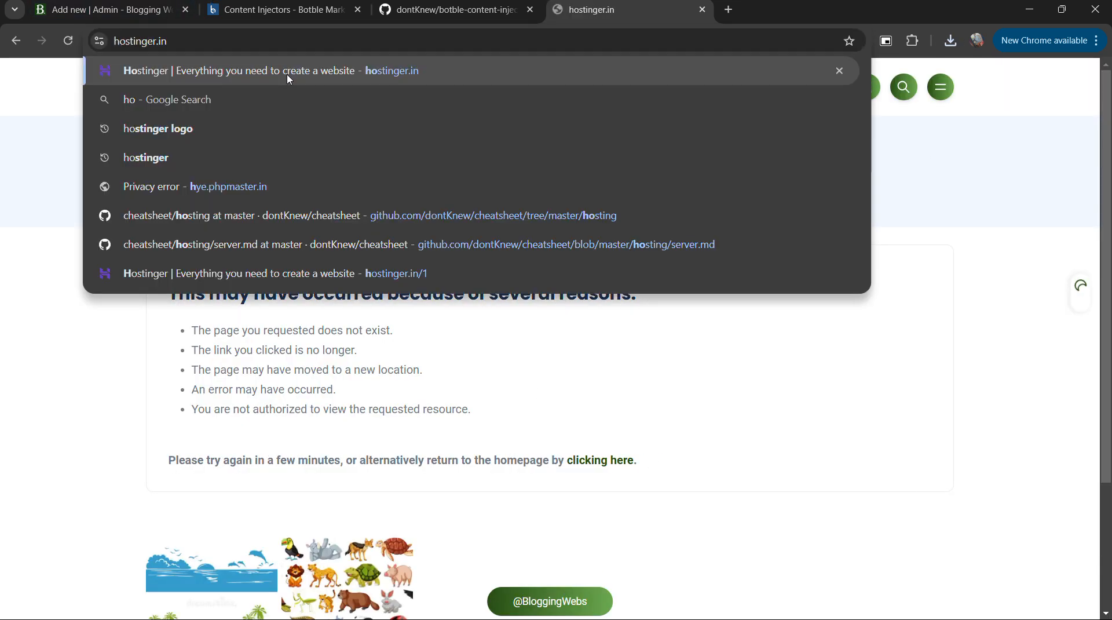
pyautogui.press('Return')
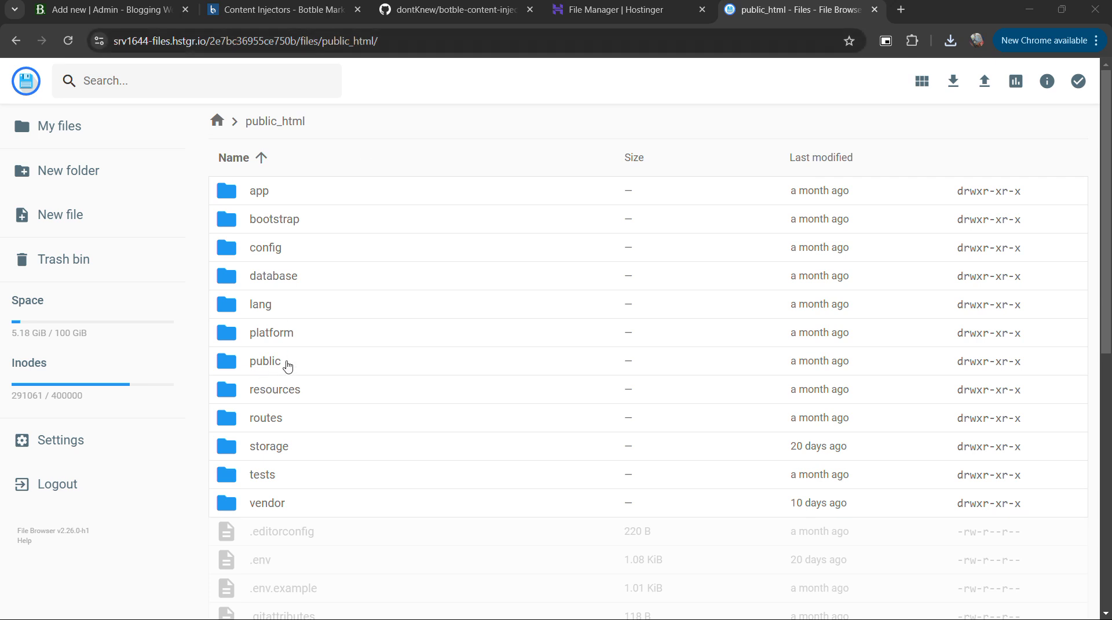
pyautogui.doubleClick(294, 339)
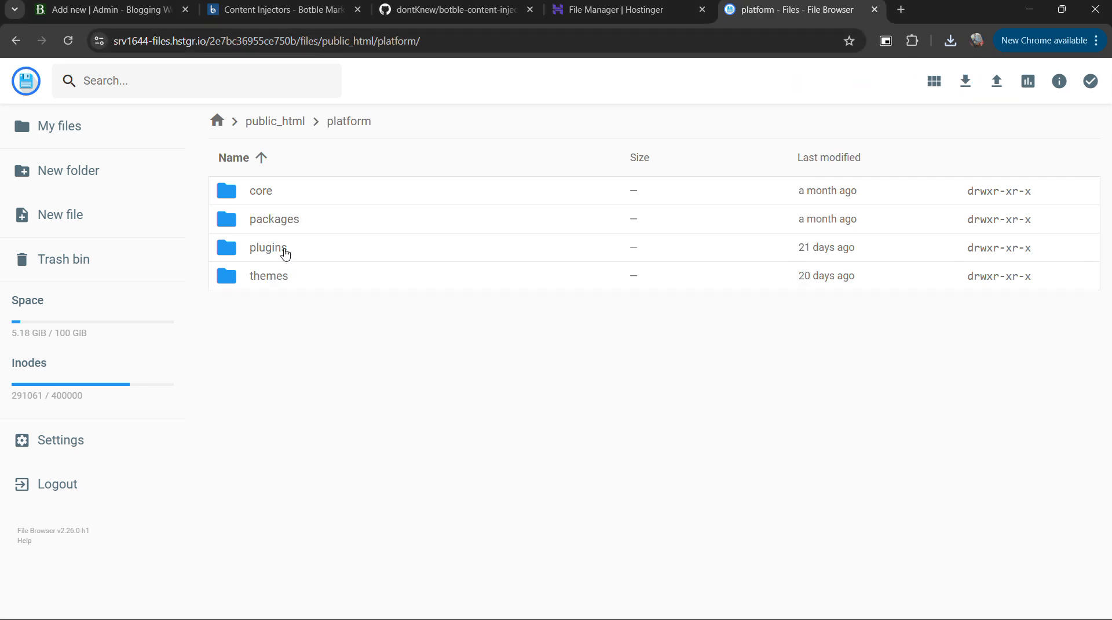
pyautogui.doubleClick(285, 257)
pyautogui.scroll(-5, 296, 423)
pyautogui.scroll(5, 295, 424)
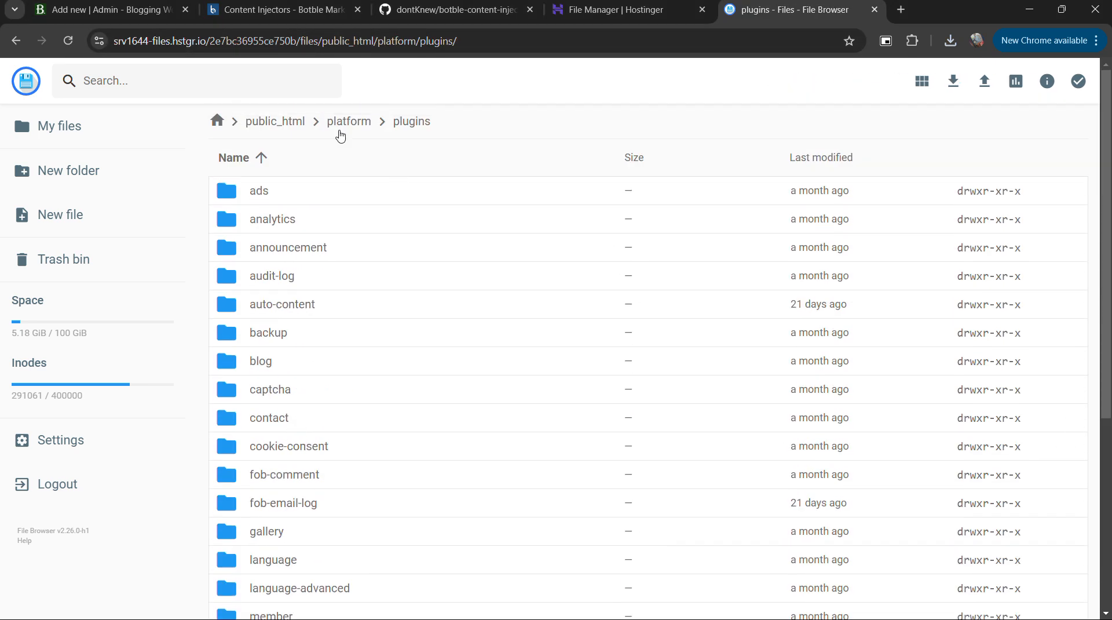
# Upload botble-content-injector-main.zip from Downloads into the plugins folder.
pyautogui.click(984, 81)
pyautogui.click(484, 371)
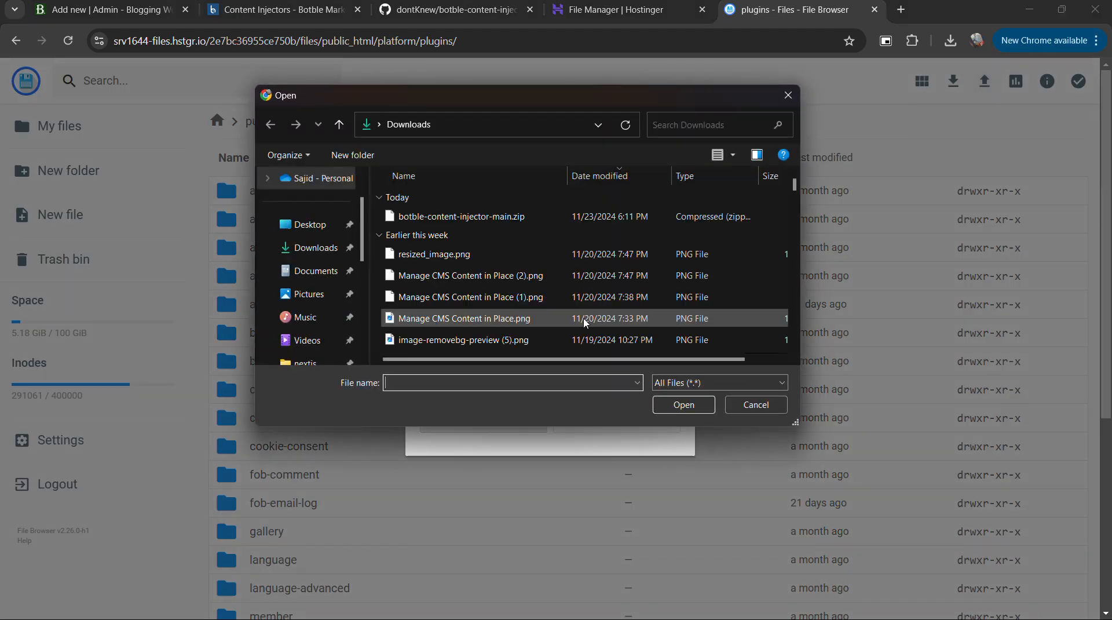
pyautogui.click(458, 216)
pyautogui.click(676, 413)
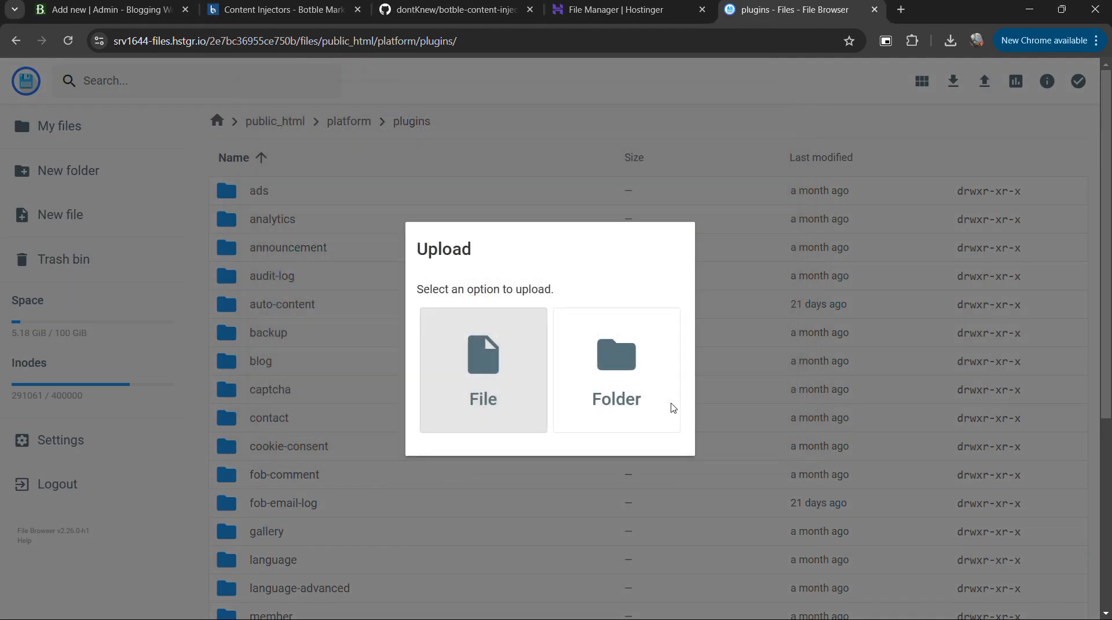
# Extract the uploaded botble-content-injector-main.zip with /content-injectors as the folder name.
pyautogui.scroll(-5, 348, 475)
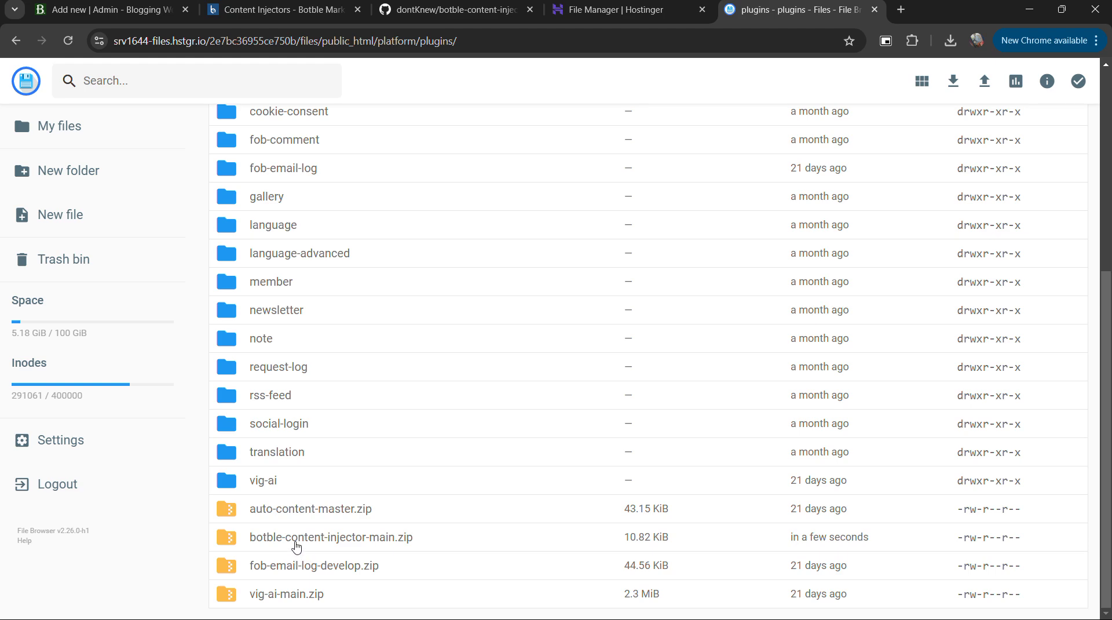
pyautogui.click(313, 544)
pyautogui.rightClick(298, 544)
pyautogui.scroll(-4, 351, 539)
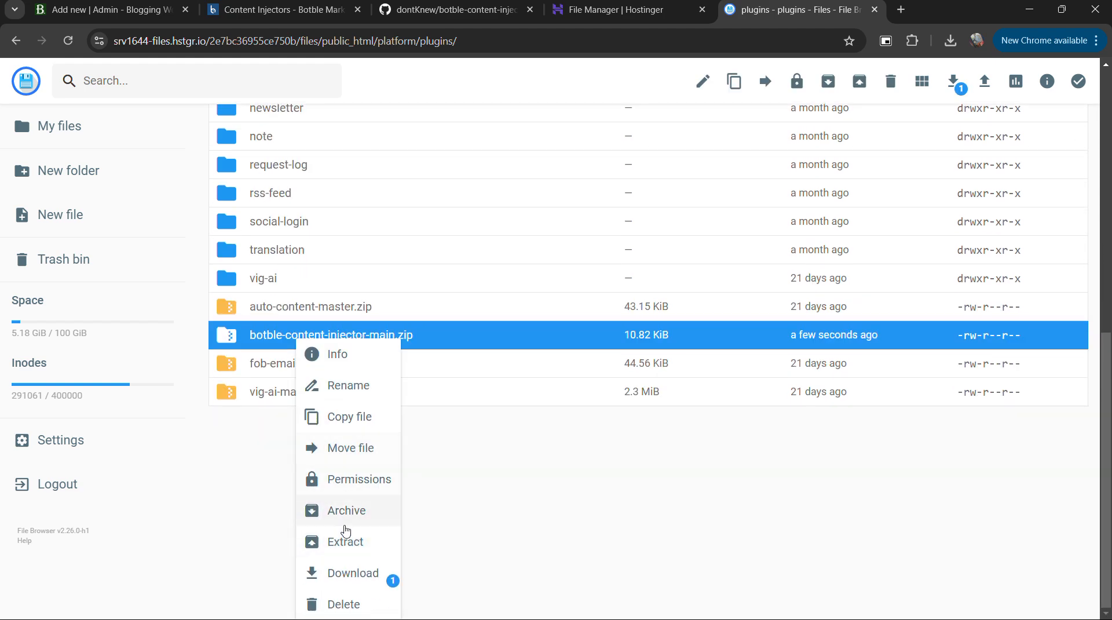
pyautogui.click(346, 543)
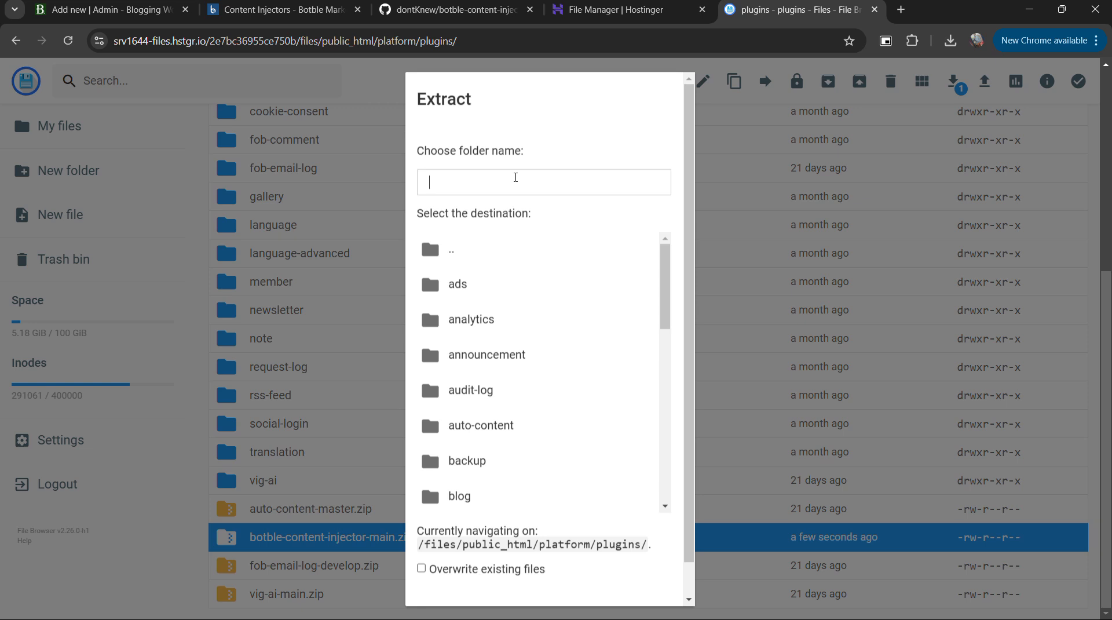
pyautogui.write('/content-injectors')
pyautogui.press('Return')
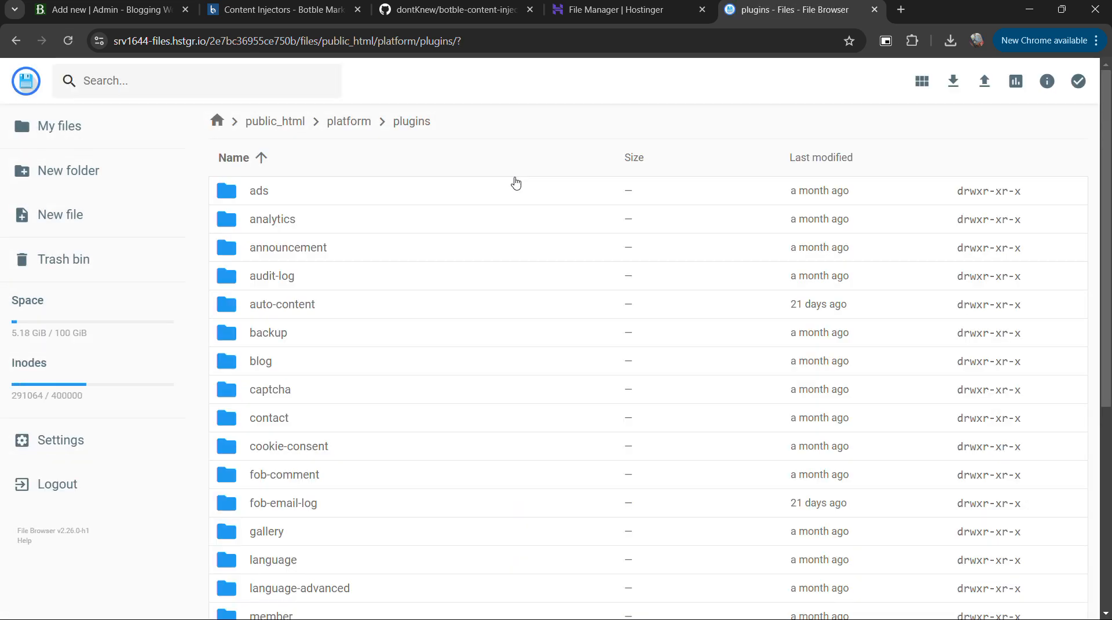
# Look through the plugins folder for the extracted content-injectors folder.
pyautogui.scroll(-7, 328, 467)
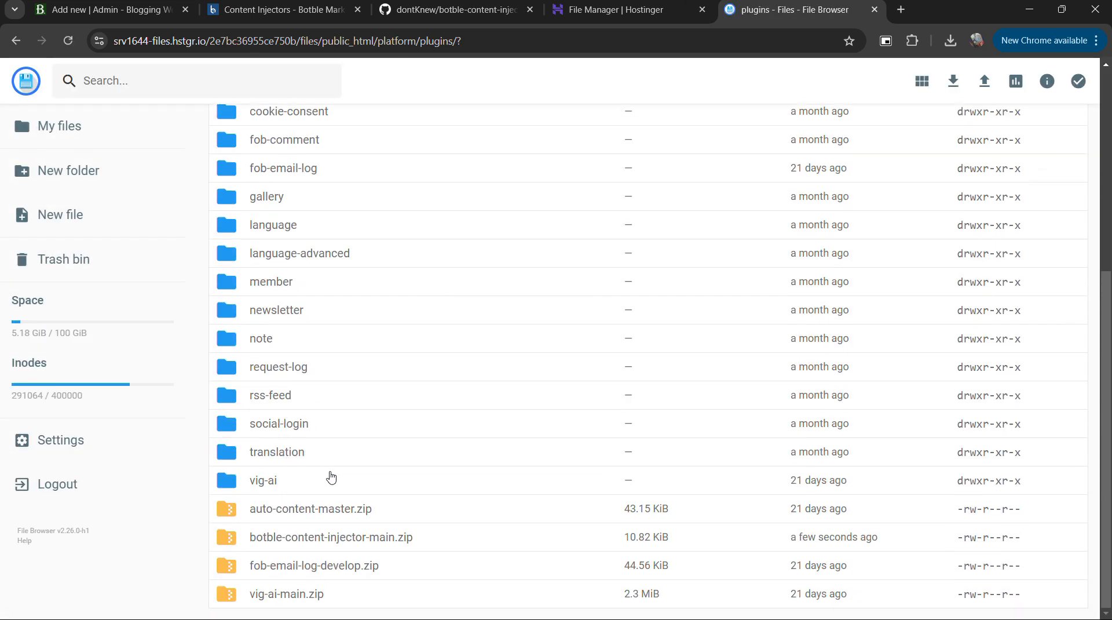
pyautogui.scroll(7, 324, 331)
pyautogui.click(338, 342)
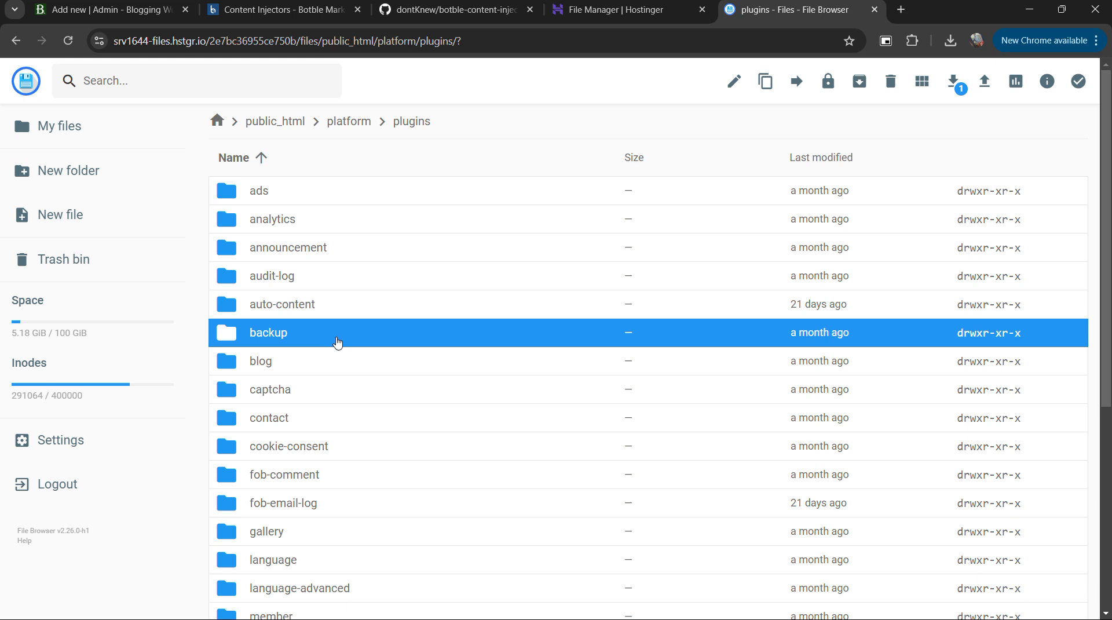
pyautogui.scroll(-6, 333, 429)
pyautogui.click(331, 378)
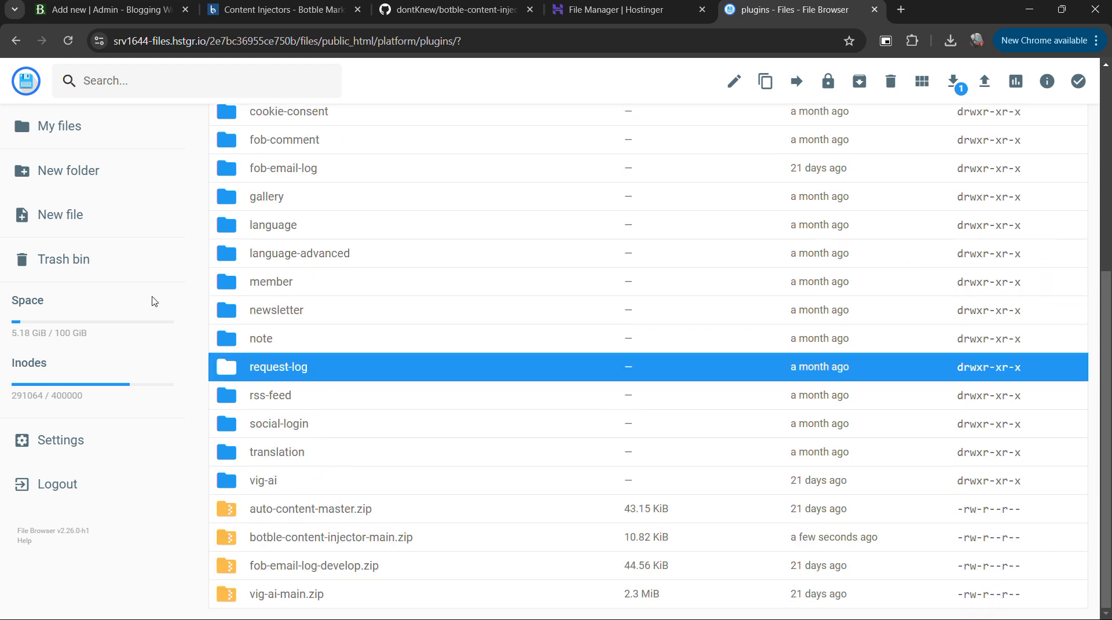
pyautogui.scroll(6, 154, 302)
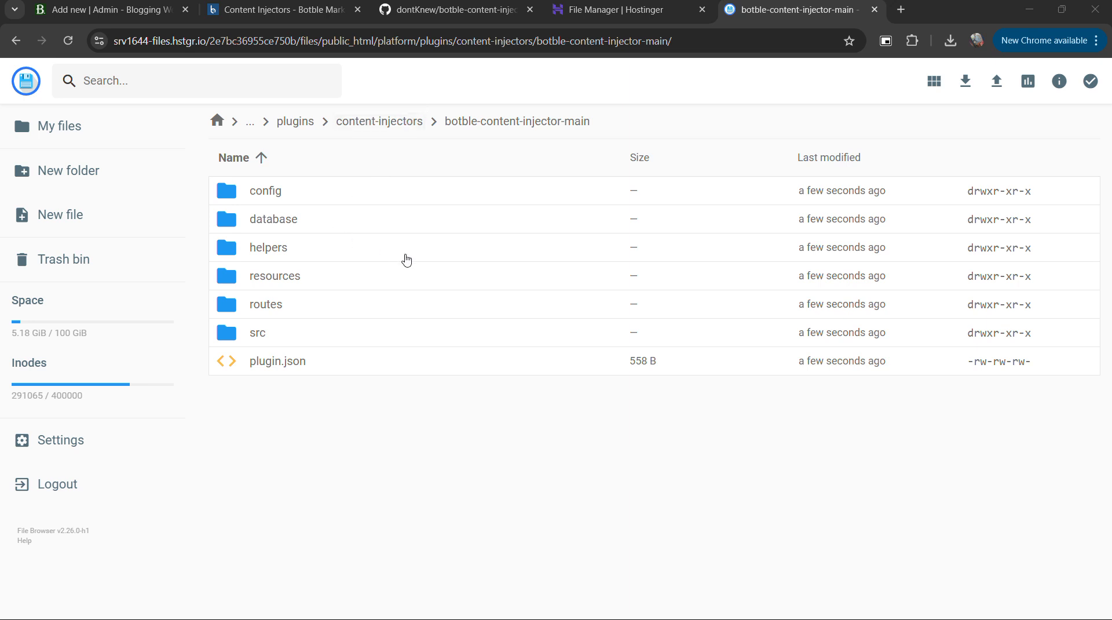
# Move all files and folders from botble-content-injector-main up into the content-injectors folder.
pyautogui.click(373, 241)
pyautogui.hotkey('ctrl', 'a')
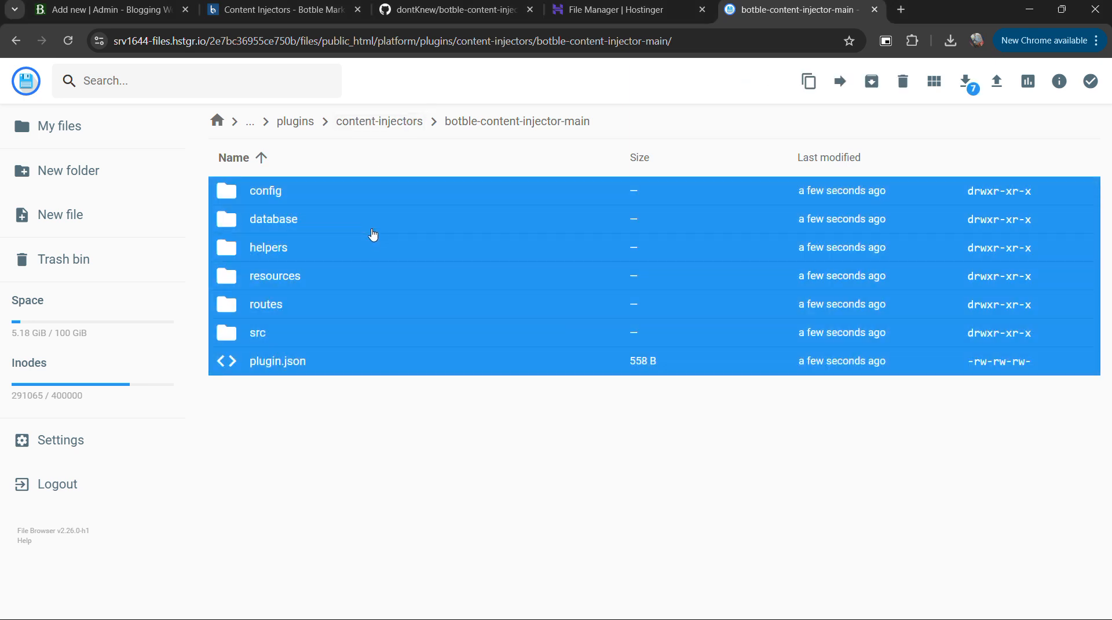
pyautogui.hotkey('ctrl', 'x')
pyautogui.click(380, 121)
pyautogui.hotkey('ctrl', 'v')
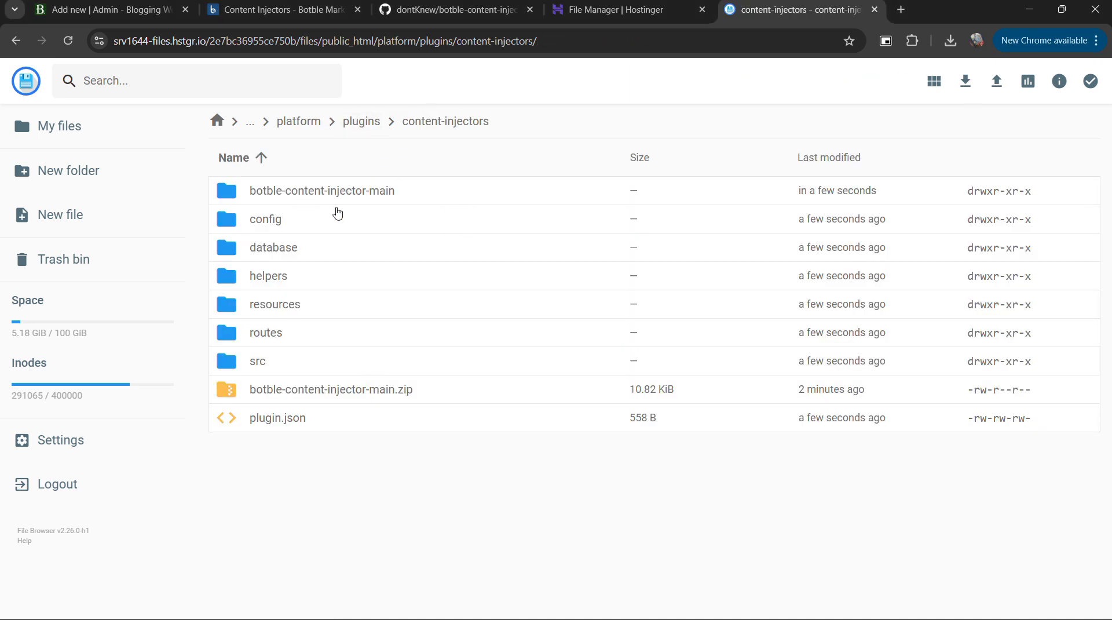
# Go back to the plugins folder and reopen content-injectors to check its location and contents.
pyautogui.click(362, 120)
pyautogui.scroll(-2, 300, 422)
pyautogui.scroll(2, 304, 323)
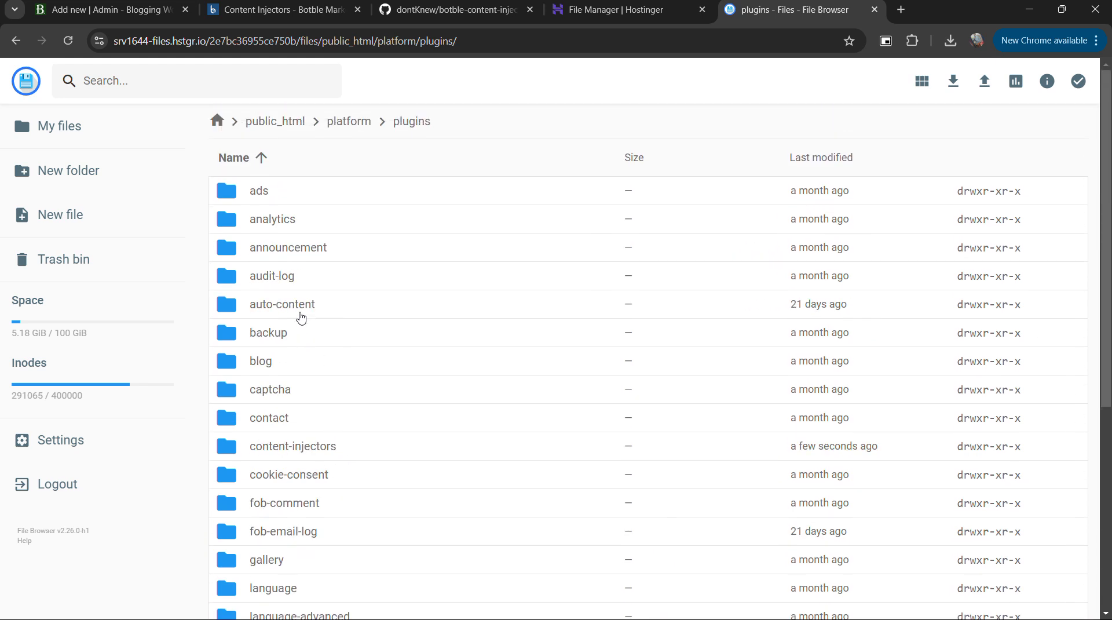
pyautogui.scroll(-2, 339, 498)
pyautogui.doubleClick(274, 309)
pyautogui.click(277, 416)
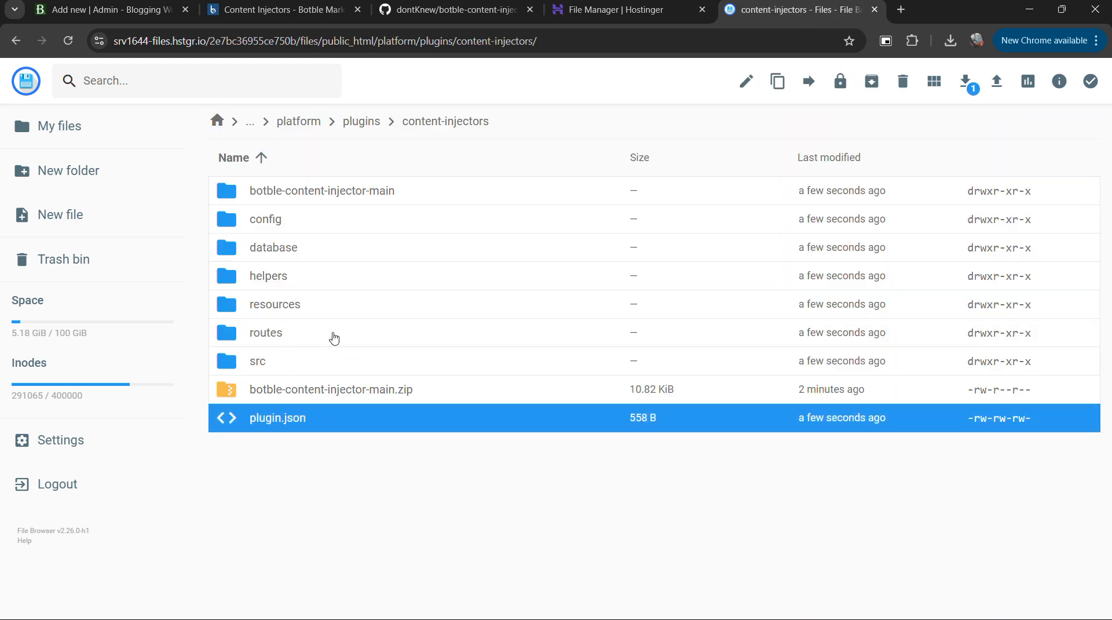
pyautogui.click(345, 280)
# Return to the Botble admin and search the installed plugins for "con" to find ContentInjector.
pyautogui.click(284, 11)
pyautogui.click(112, 12)
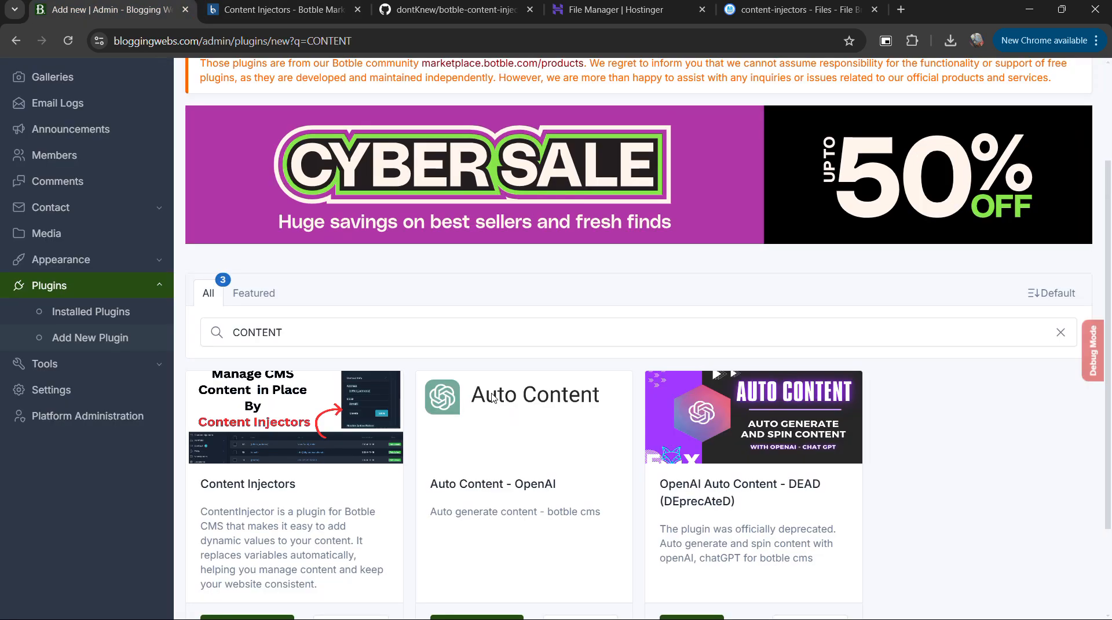
pyautogui.click(103, 313)
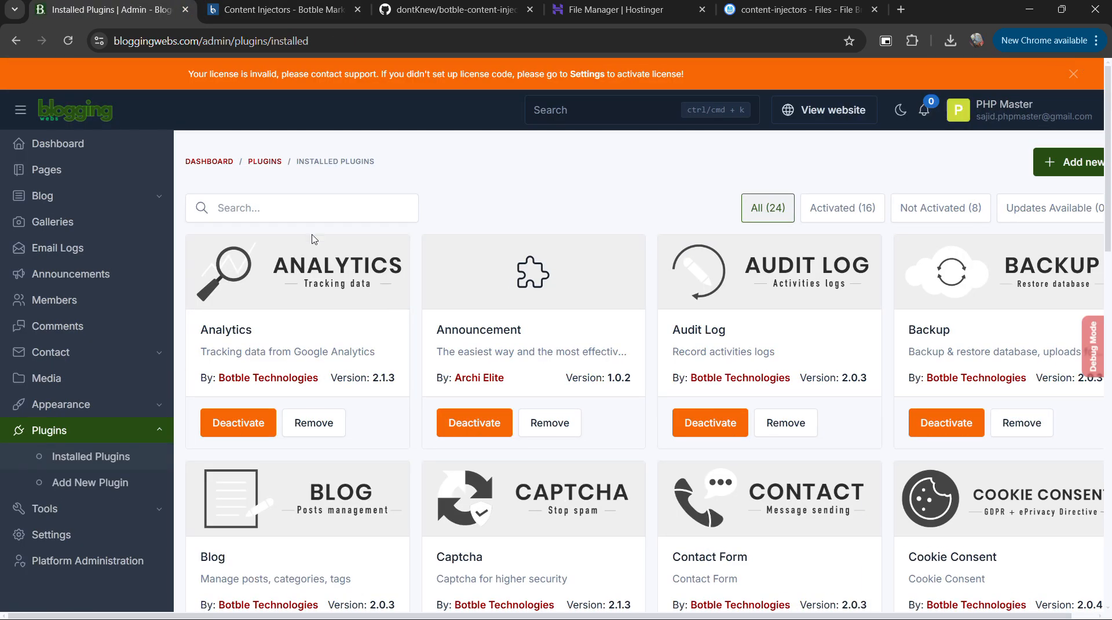
pyautogui.click(314, 206)
pyautogui.write('contt')
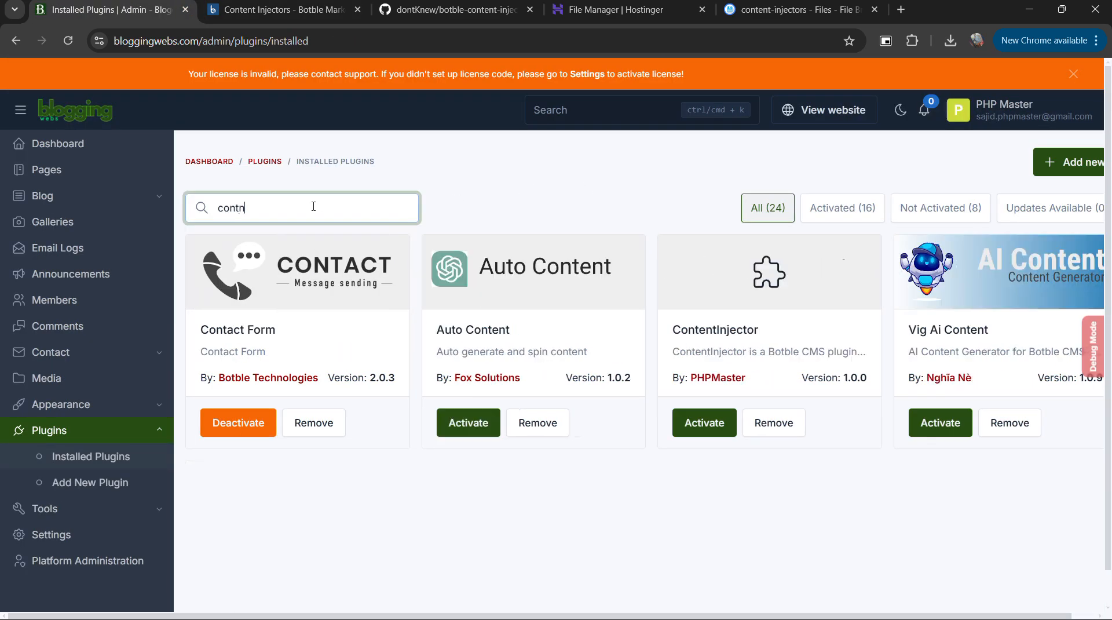
pyautogui.press('BackSpace')
pyautogui.write('te')
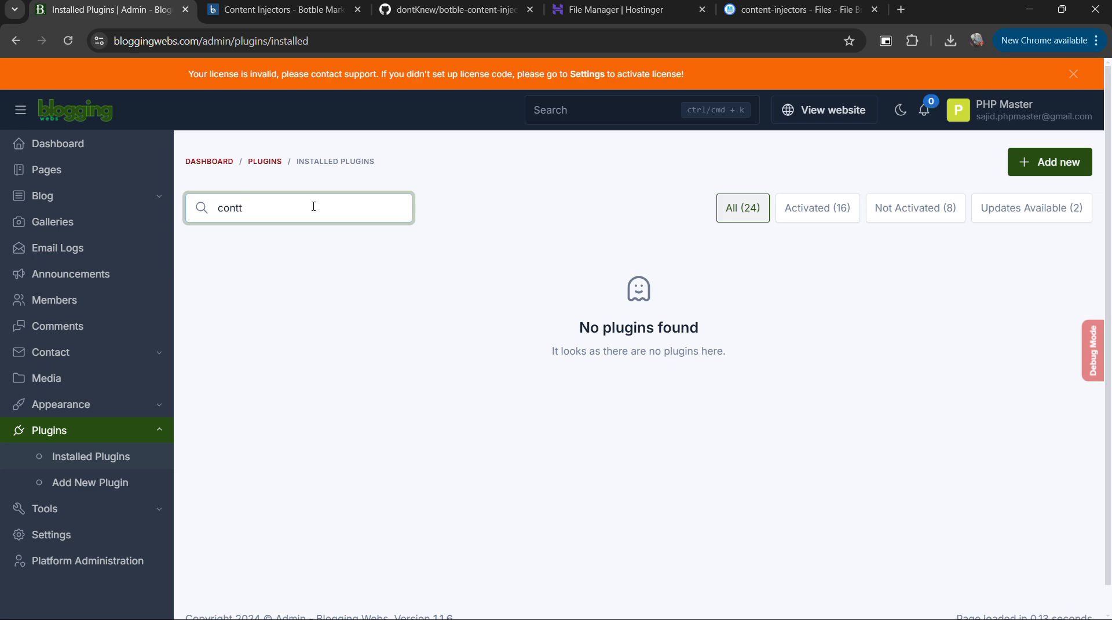
pyautogui.press('BackSpace')
pyautogui.press('BackSpace')
pyautogui.press('BackSpace')
pyautogui.press('BackSpace')
pyautogui.press('BackSpace')
pyautogui.write('con')
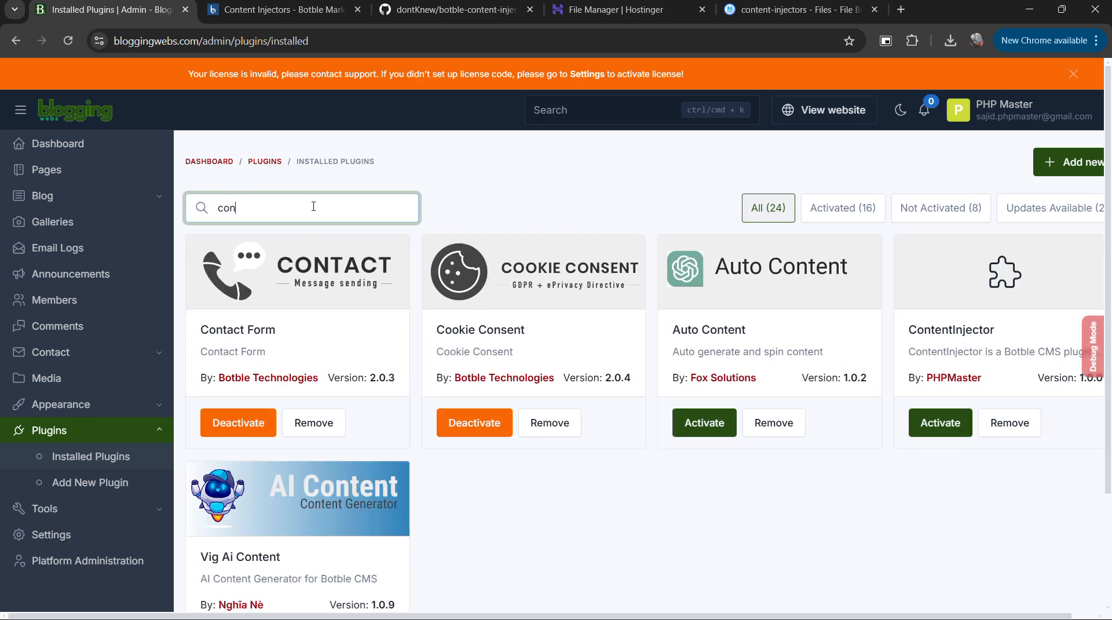
# Activate the ContentInjector plugin.
pyautogui.hotkey('ctrl', 'Tab')
pyautogui.hotkey('ctrl', 'shift', 'Tab')
pyautogui.moveTo(916, 329); pyautogui.dragTo(1020, 333)
pyautogui.click(958, 357)
pyautogui.click(948, 426)
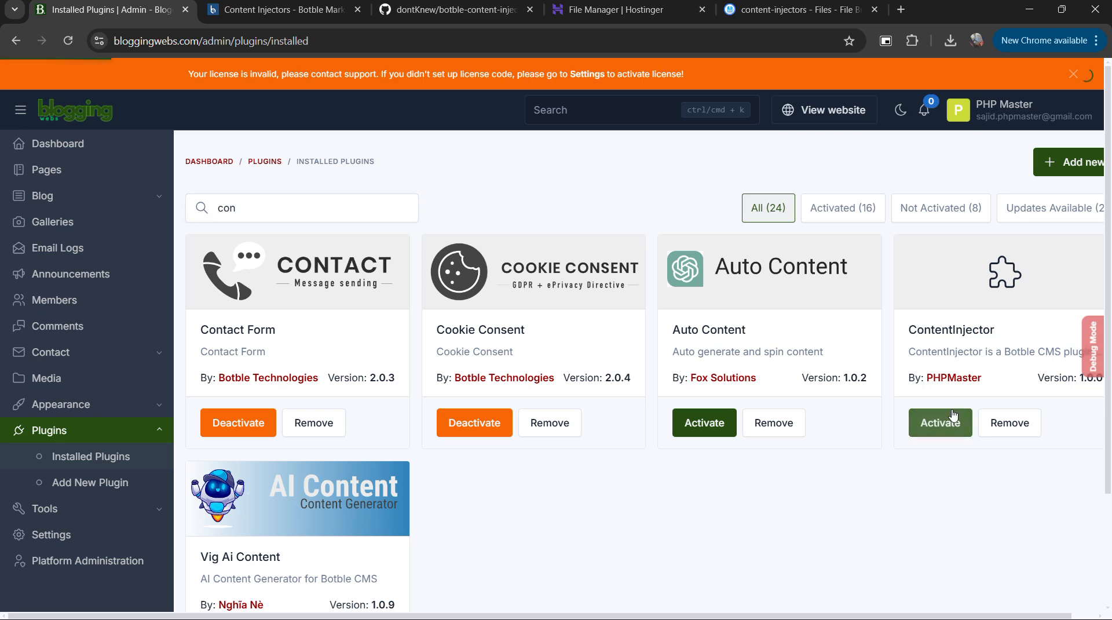
pyautogui.hotkey('ctrl', 'Tab')
pyautogui.hotkey('ctrl', 'shift', 'Tab')
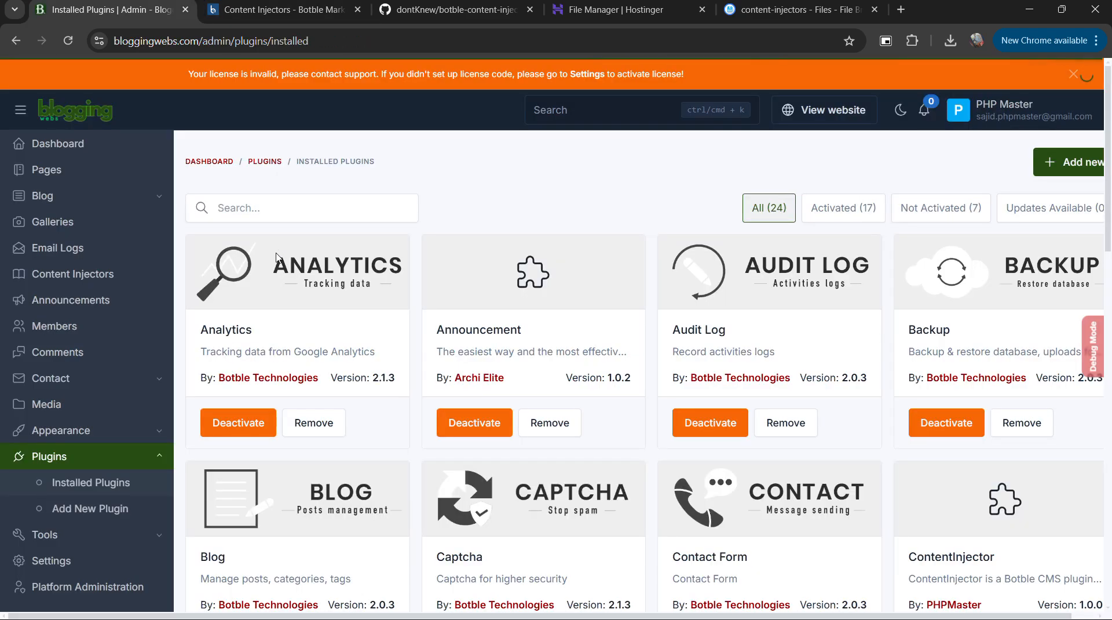
# Open the Content Injectors section and start a new content injector.
pyautogui.click(49, 276)
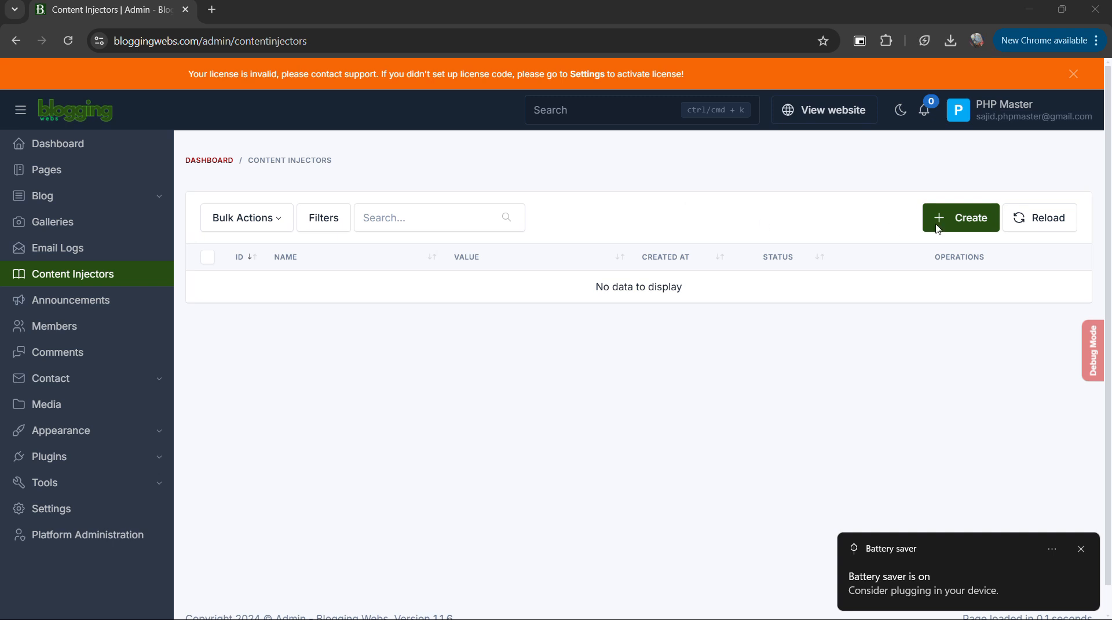
pyautogui.click(939, 226)
pyautogui.click(306, 241)
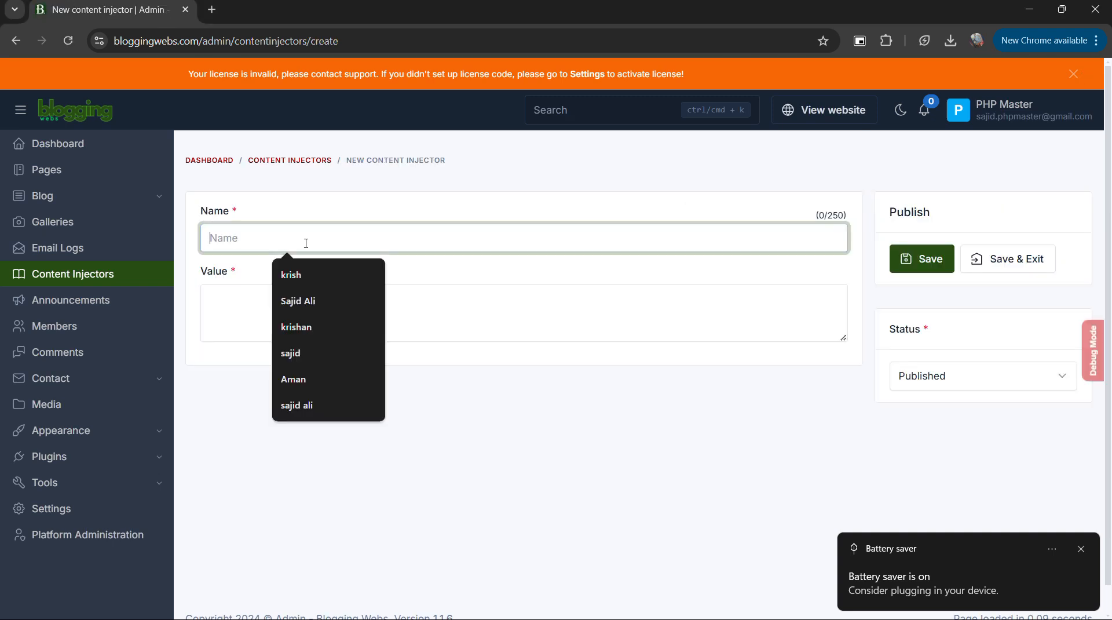
# Open Notepad and write the note "1. define your anything name variable unique".
pyautogui.press('super')
pyautogui.write('no')
pyautogui.press('Return')
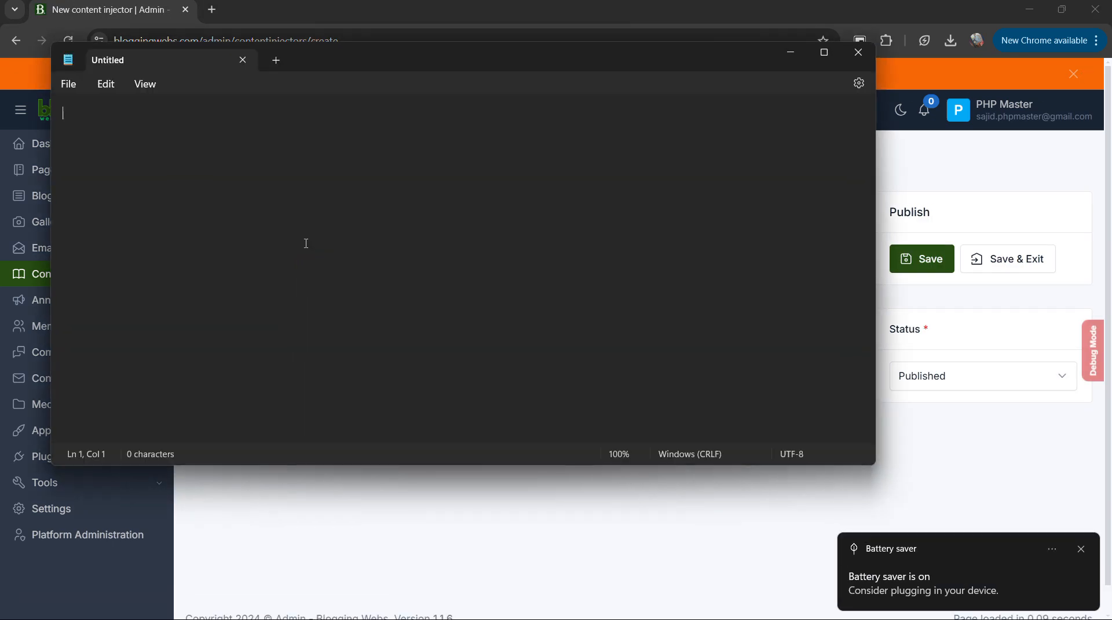
pyautogui.write('1. define your anyth')
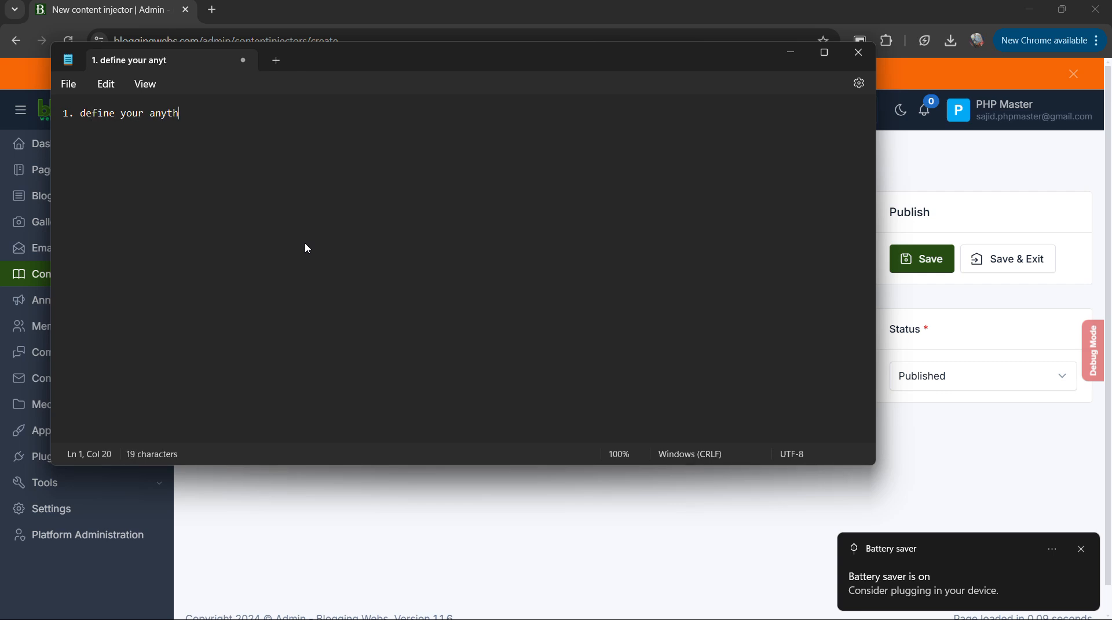
pyautogui.write('ing name va')
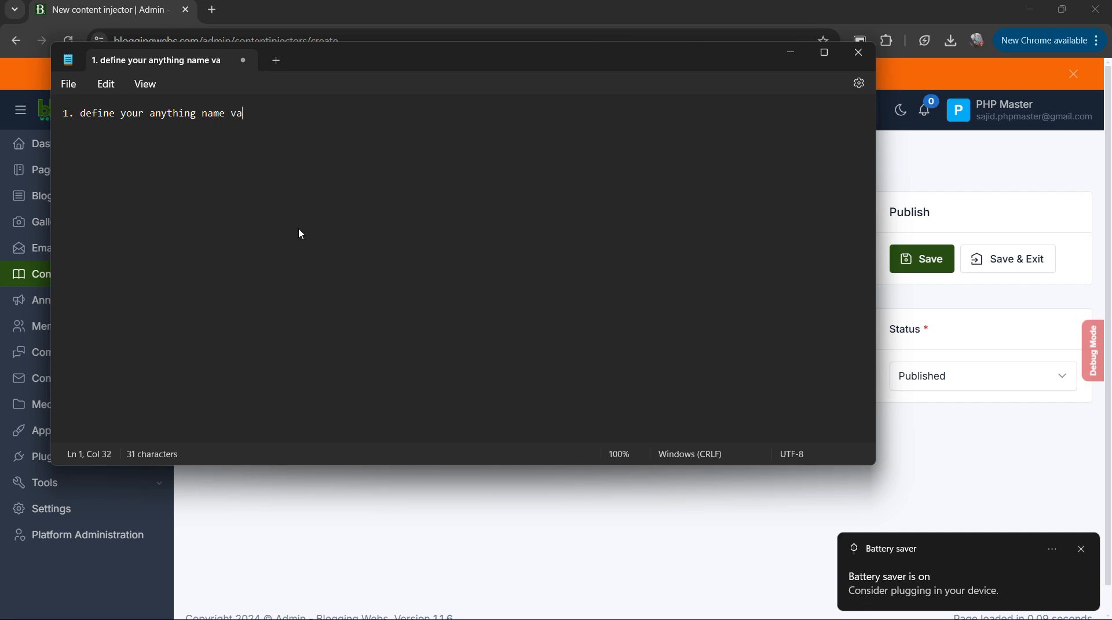
pyautogui.write('riable unique')
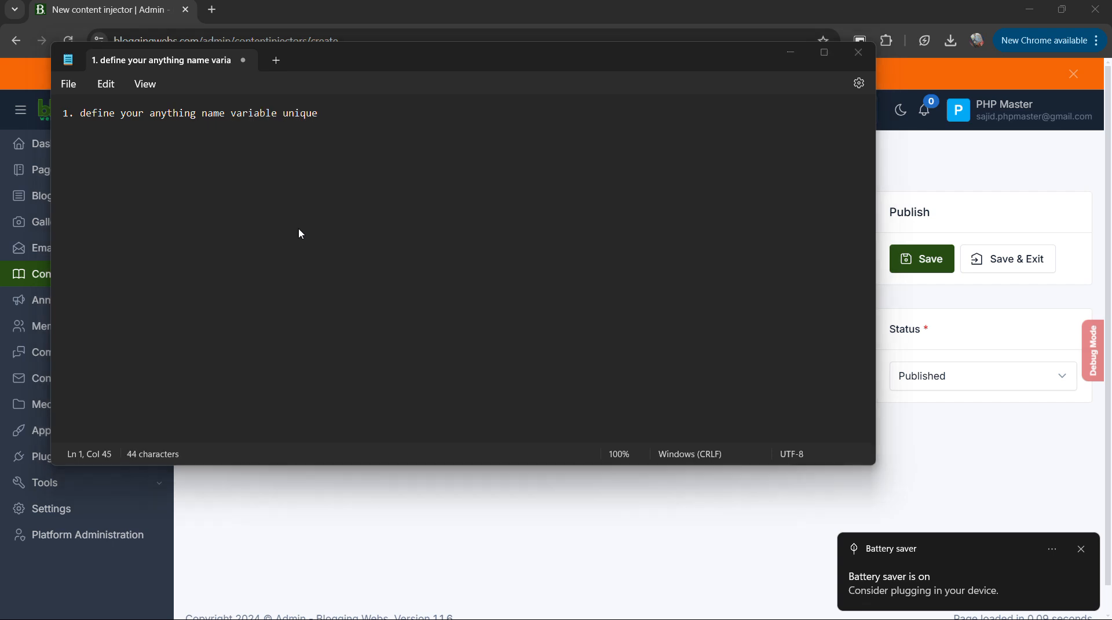
# Back in the browser, name the new content injector {phone}, enter a phone number as its value, and save it.
pyautogui.hotkey('alt', 'Tab')
pyautogui.click(299, 228)
pyautogui.write('{}')
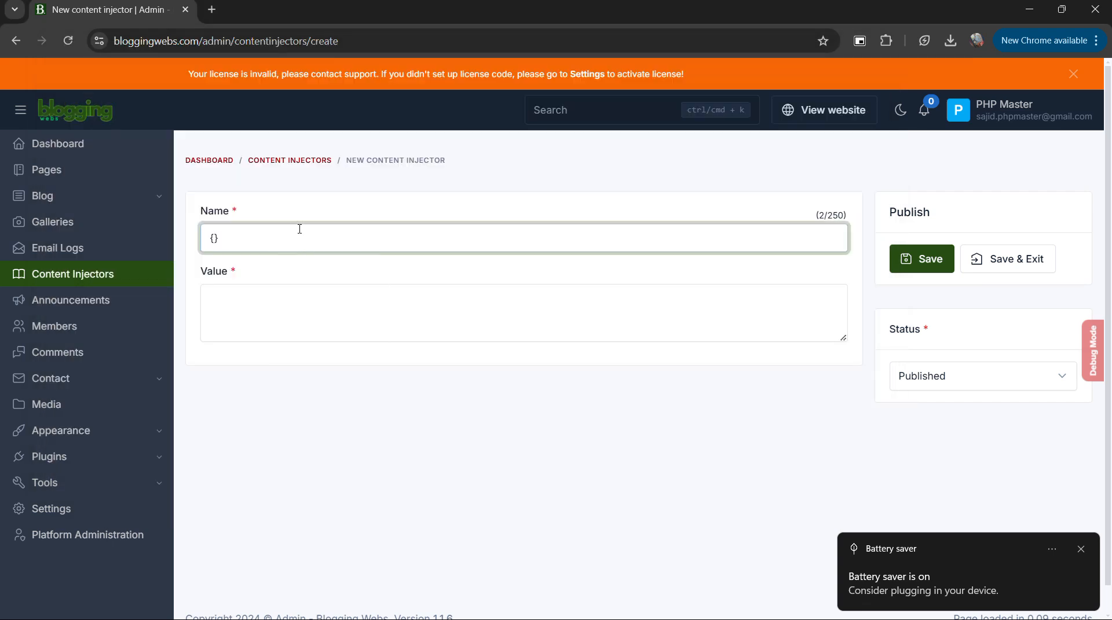
pyautogui.write('my')
pyautogui.press('BackSpace')
pyautogui.press('BackSpace')
pyautogui.write('phone')
pyautogui.press('Tab')
pyautogui.write('70652213')
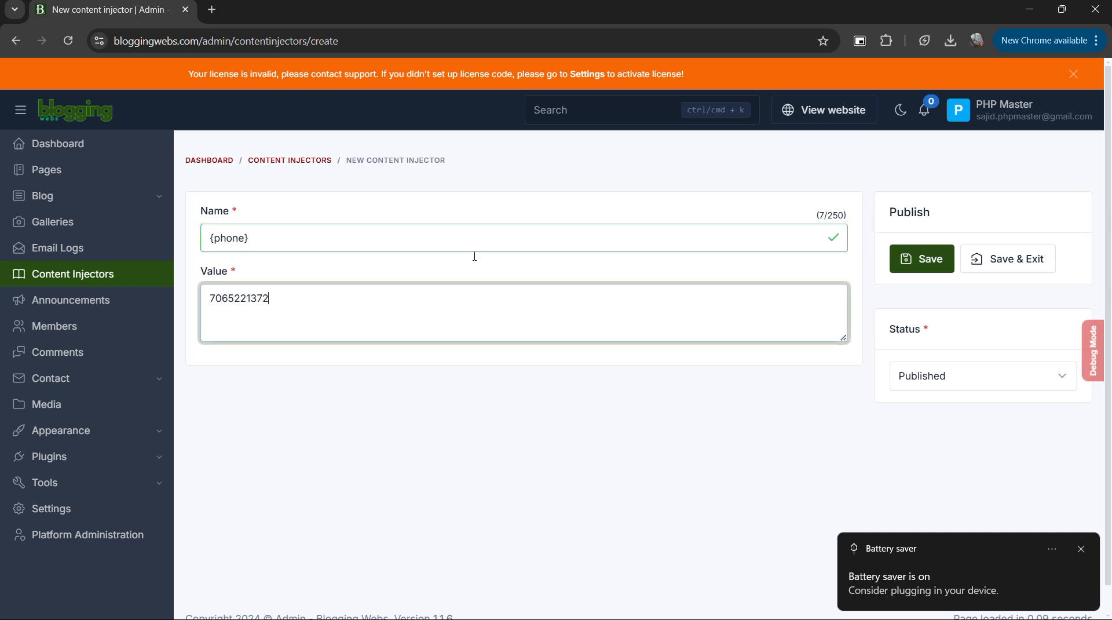
pyautogui.click(930, 260)
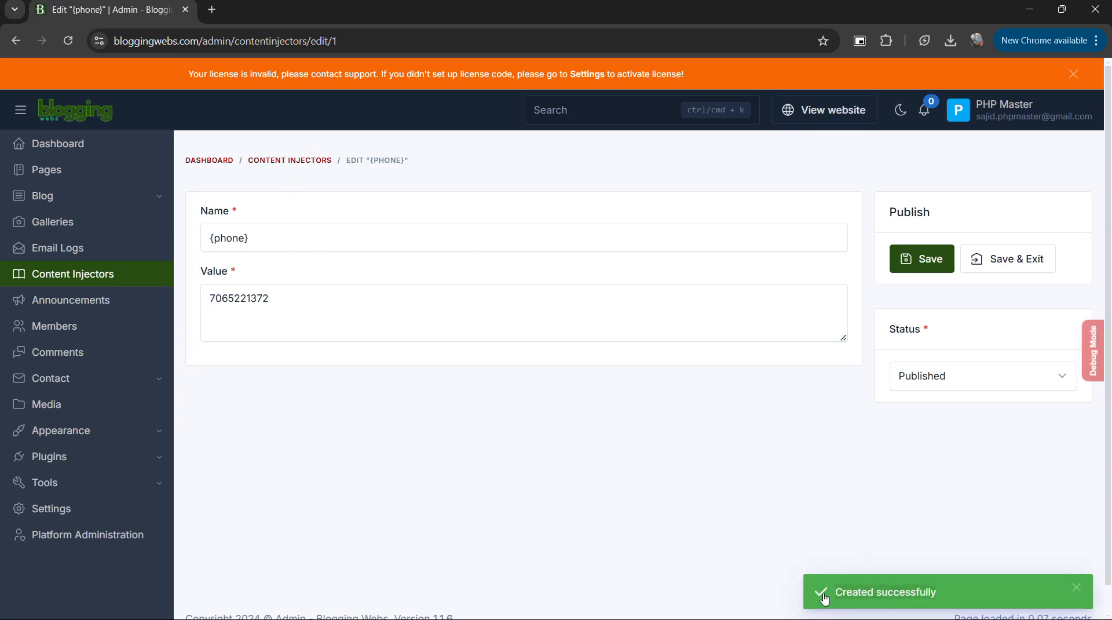
# Create and save a second content injector named {email} with an e-mail address as its value.
pyautogui.click(290, 160)
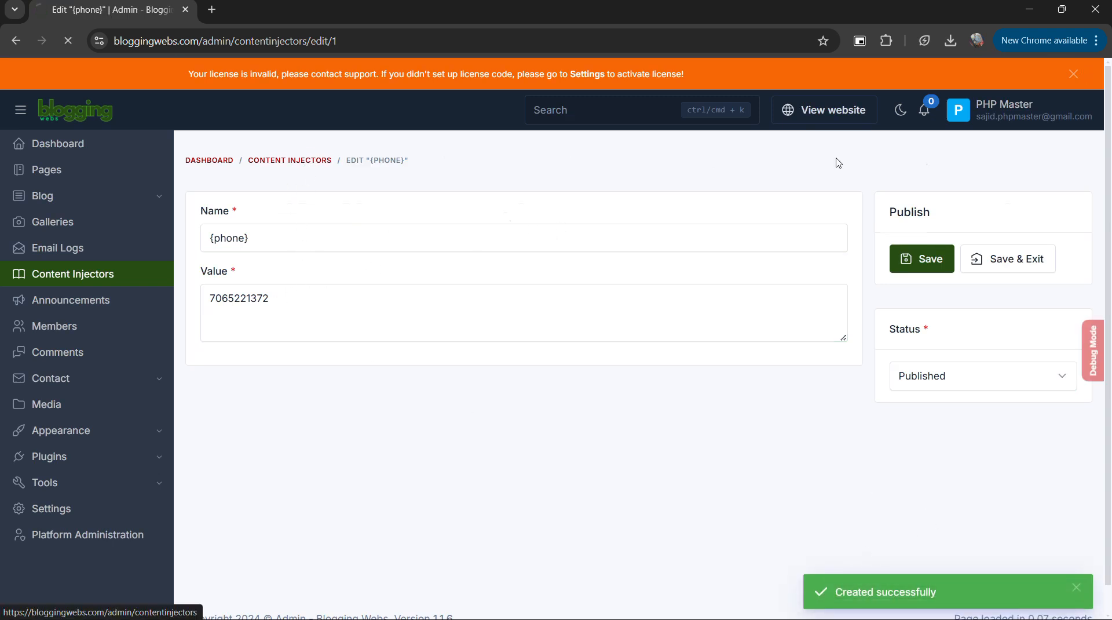
pyautogui.click(264, 238)
pyautogui.write('{}')
pyautogui.press('Left')
pyautogui.write('email')
pyautogui.press('Tab')
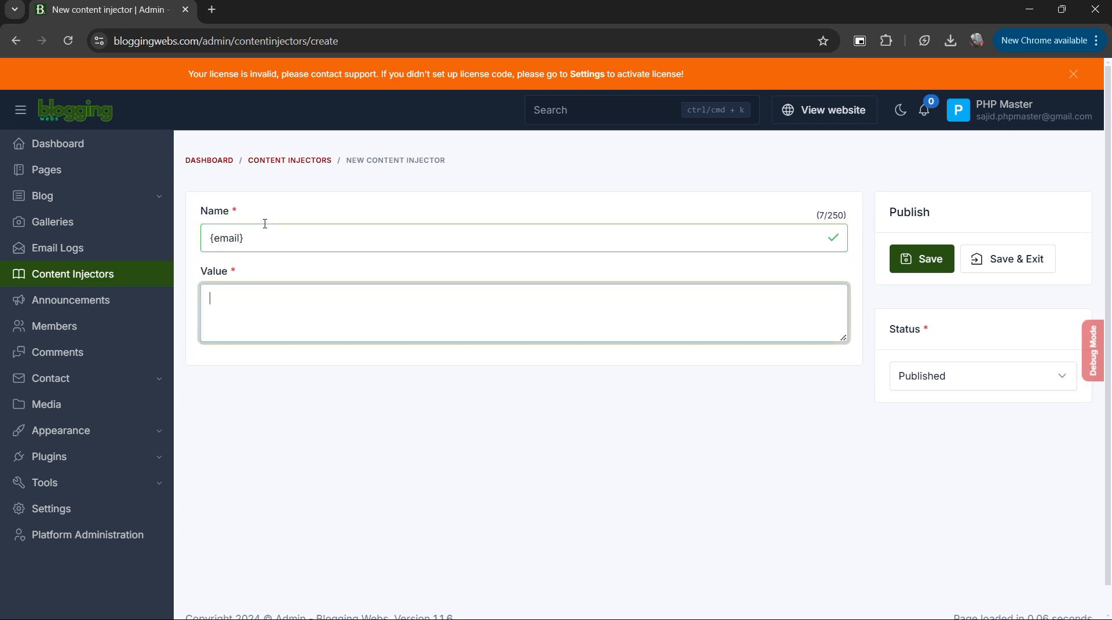
pyautogui.click(914, 267)
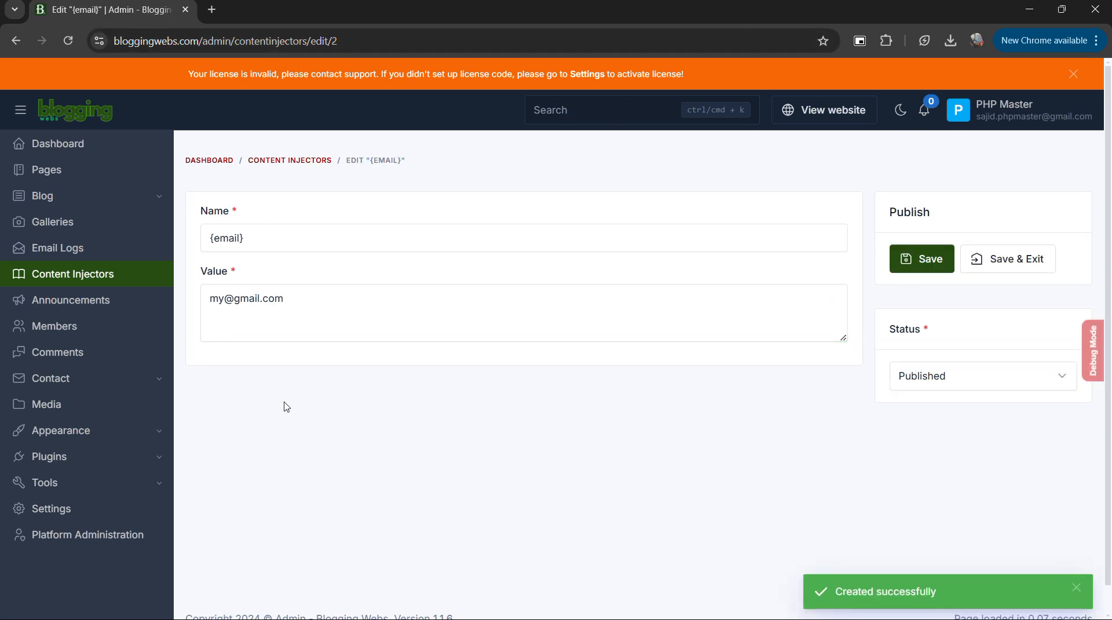
# Return to the injector list, then add to the Notepad note "2. now you can use this variable to use anyweehre in yoru cms admin panel".
pyautogui.click(298, 162)
pyautogui.hotkey('alt', 'Tab')
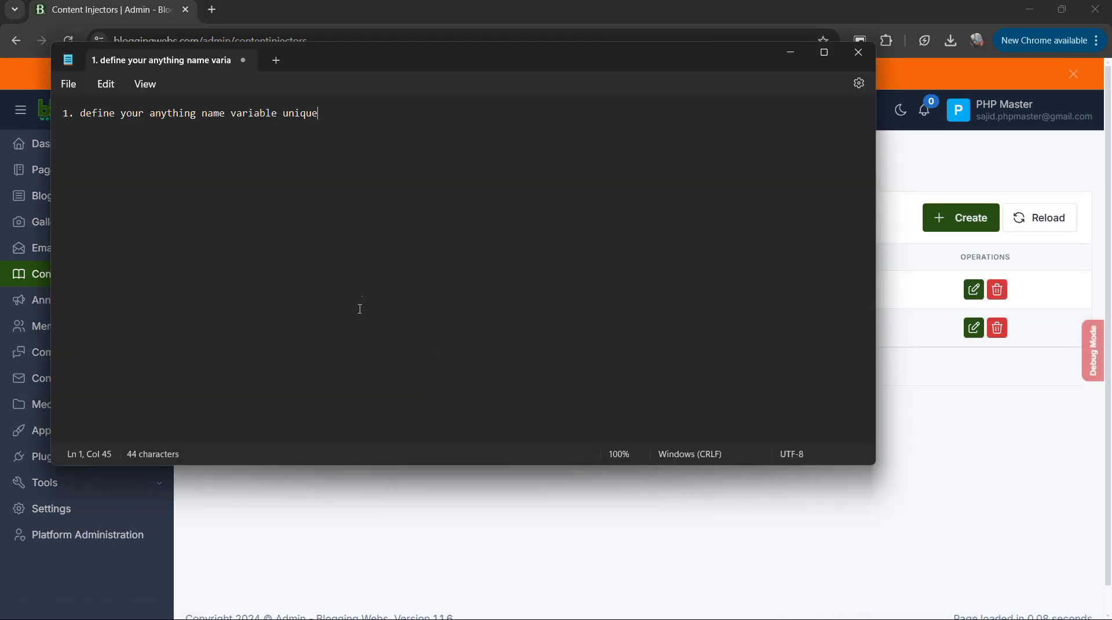
pyautogui.press('Return')
pyautogui.write('2. now you can use this variable ')
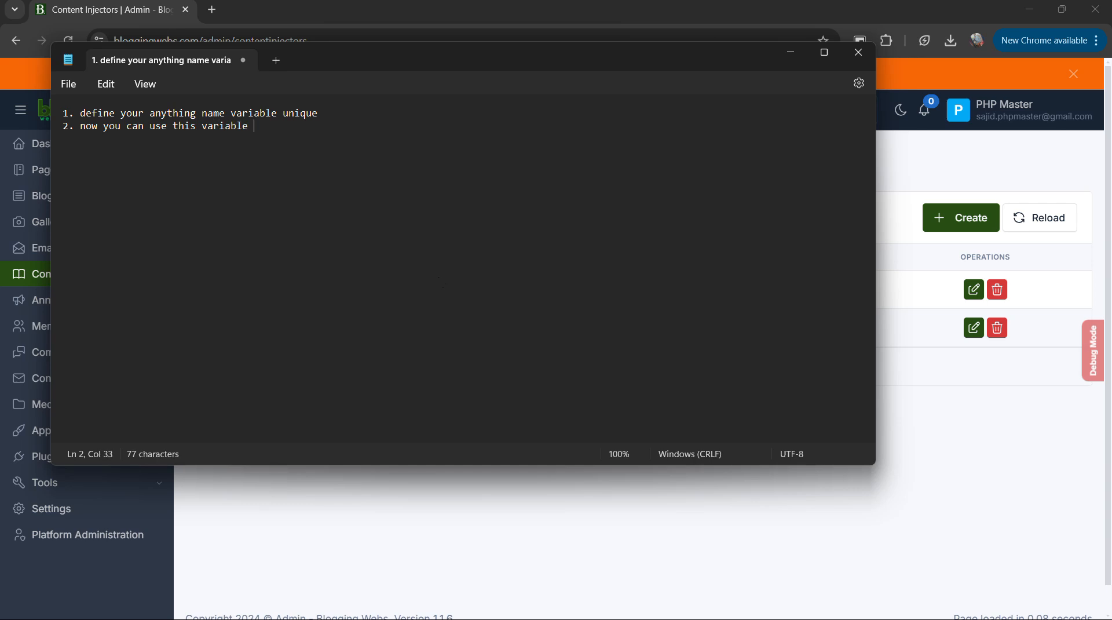
pyautogui.write('to use')
pyautogui.write(' anyweehre ')
pyautogui.write(' in cur')
pyautogui.press('BackSpace')
pyautogui.press('BackSpace')
pyautogui.press('BackSpace')
pyautogui.write('yoru cms')
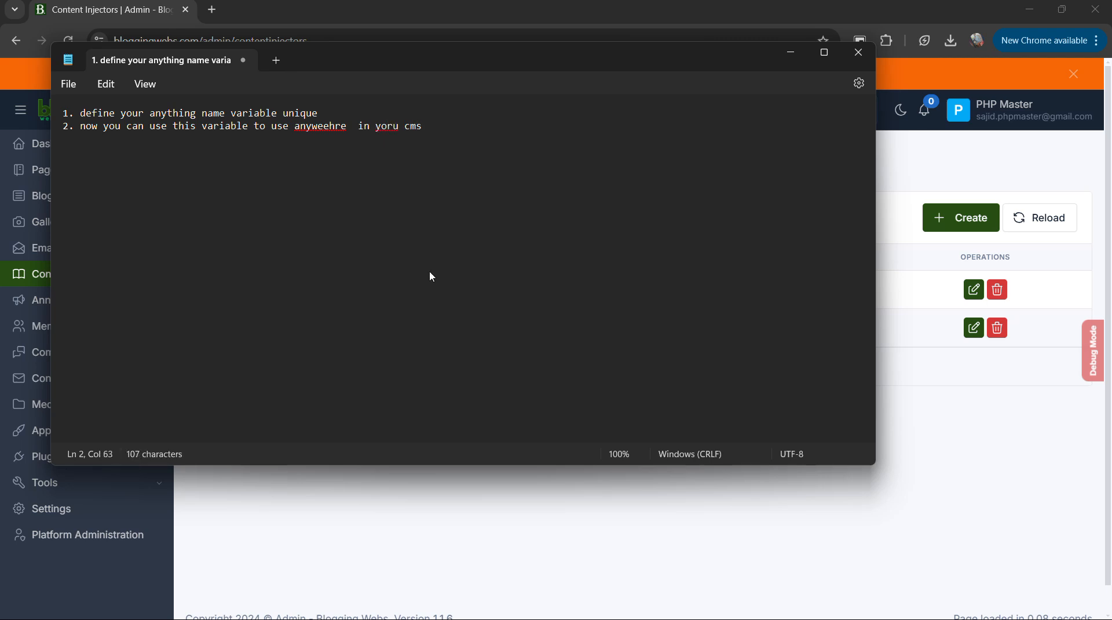
pyautogui.write(' admin panel')
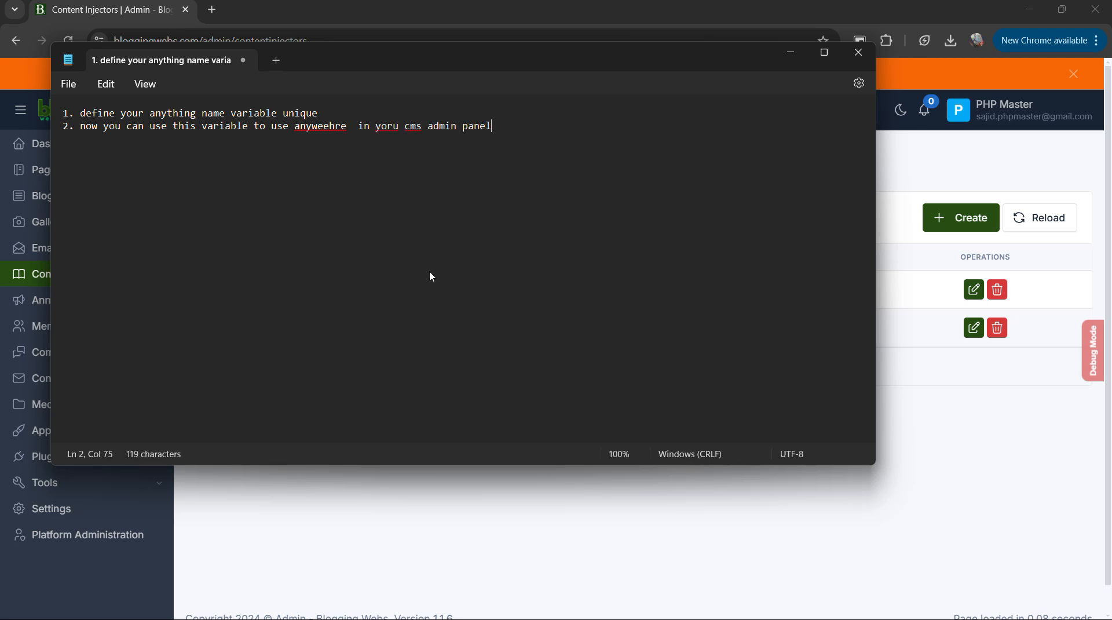
# Return to the browser and open the Homepage entry from the site's pages for editing.
pyautogui.click(928, 2)
pyautogui.click(66, 170)
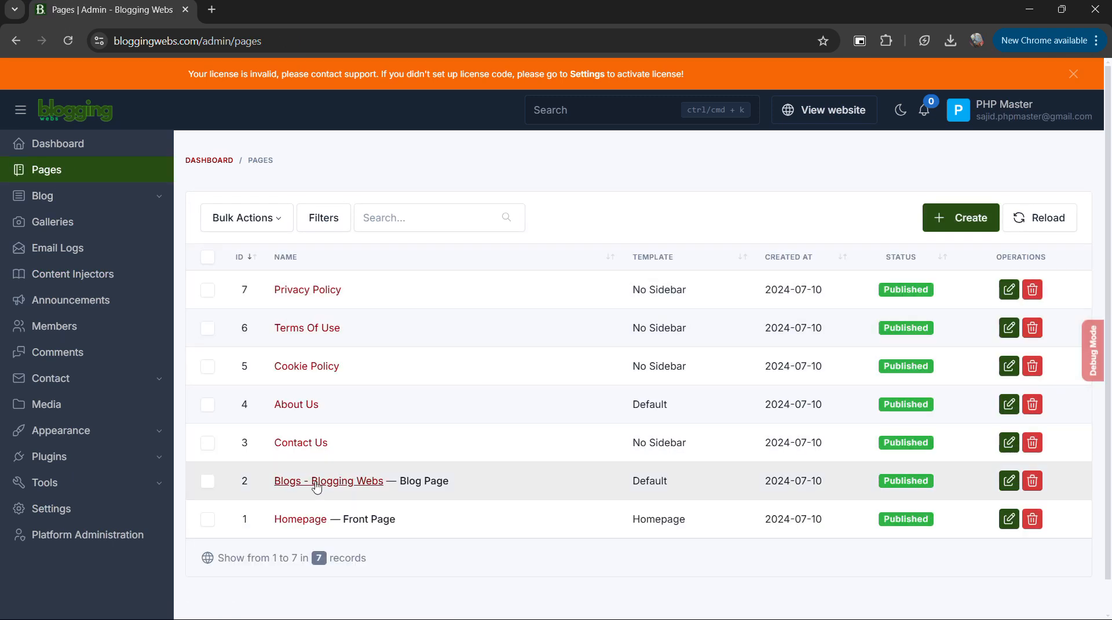
pyautogui.click(317, 481)
pyautogui.hotkey('alt', 'Left')
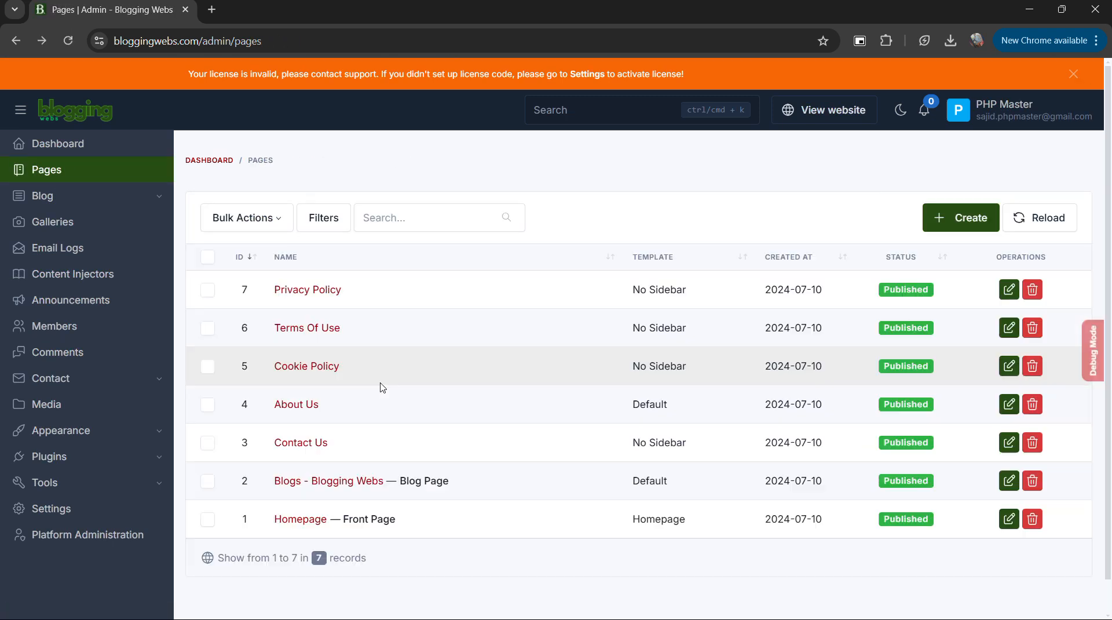
pyautogui.scroll(-1, 378, 427)
pyautogui.click(304, 491)
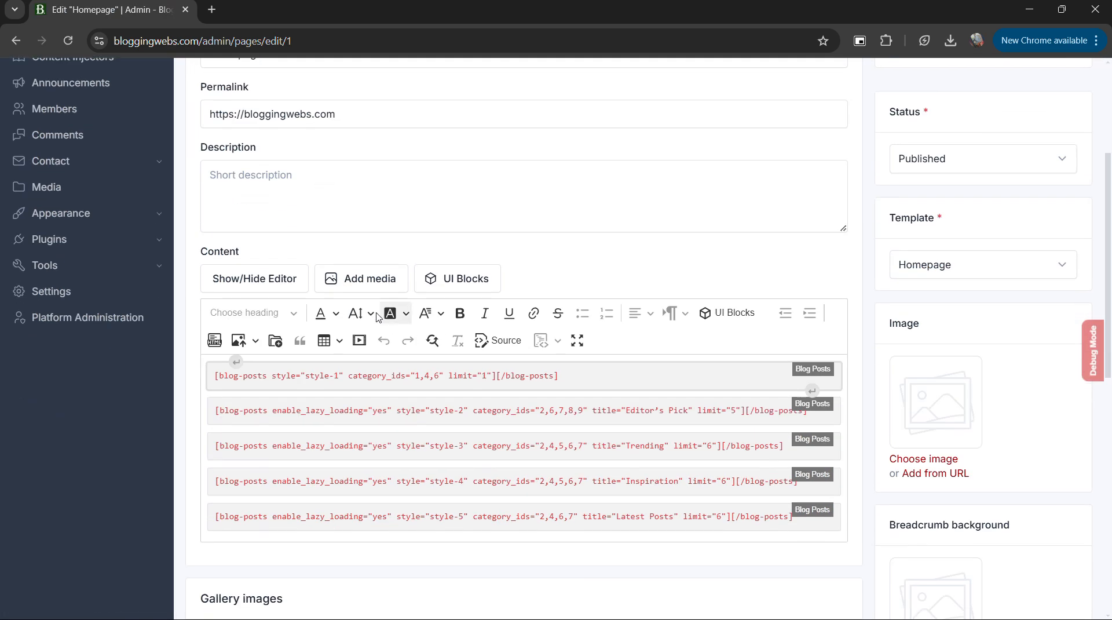
# Copy the Homepage permalink and open it in a new browser tab to view the live site.
pyautogui.tripleClick(370, 330)
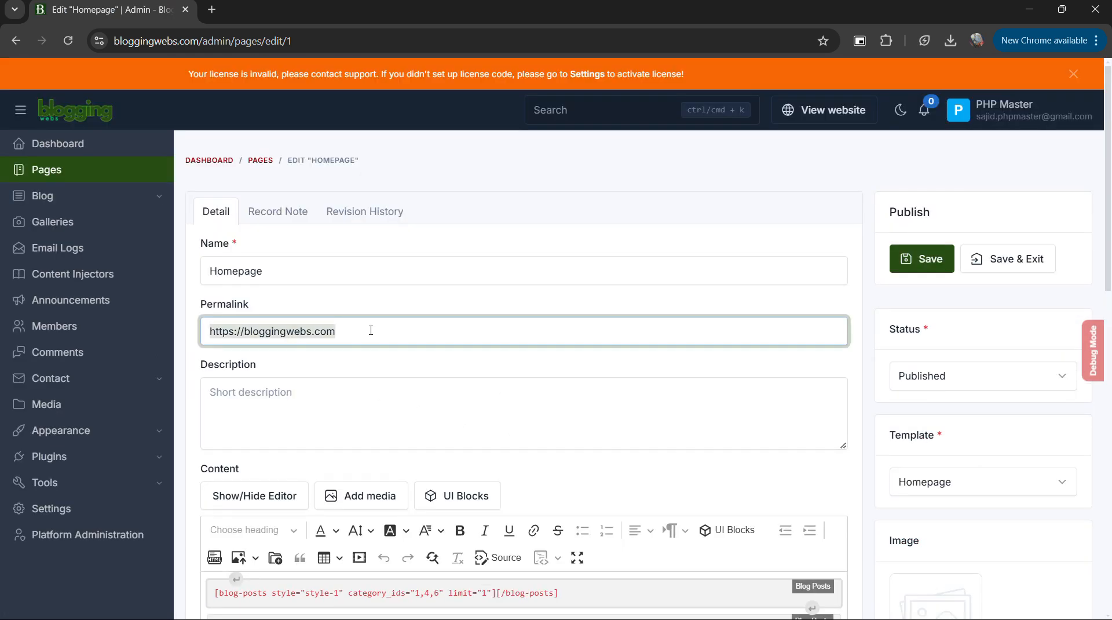
pyautogui.hotkey('ctrl', 'c')
pyautogui.hotkey('ctrl', 't')
pyautogui.hotkey('ctrl', 'v')
pyautogui.press('Return')
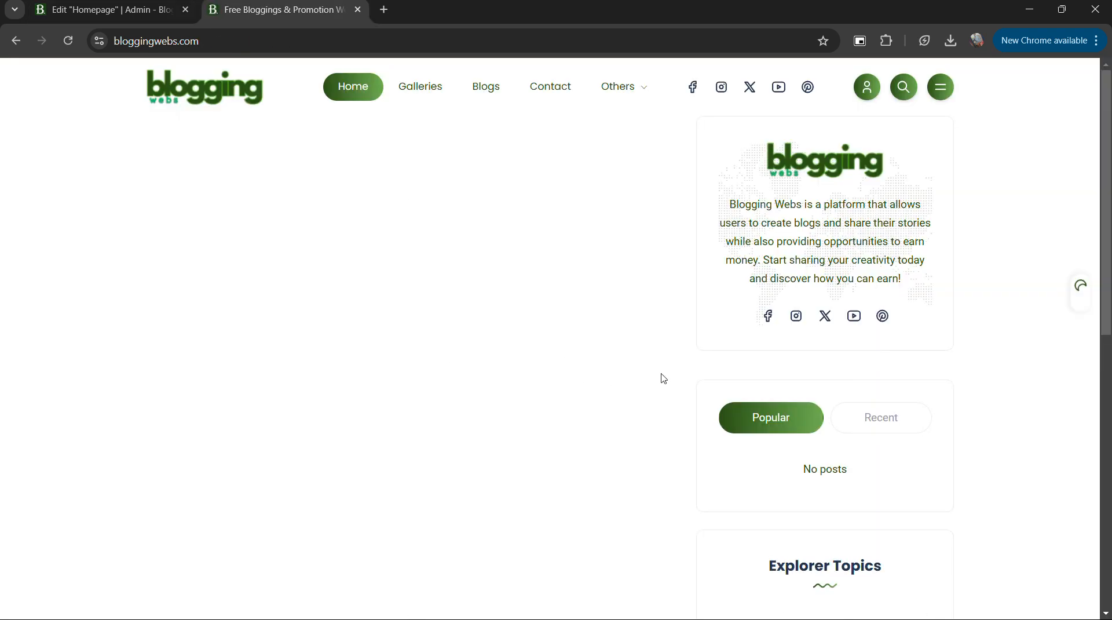
# Examine the Homepage editor's shortcodes, description and name for a suitable place to use a variable.
pyautogui.hotkey('ctrl', 'shift', 'Tab')
pyautogui.scroll(-2, 325, 386)
pyautogui.click(328, 377)
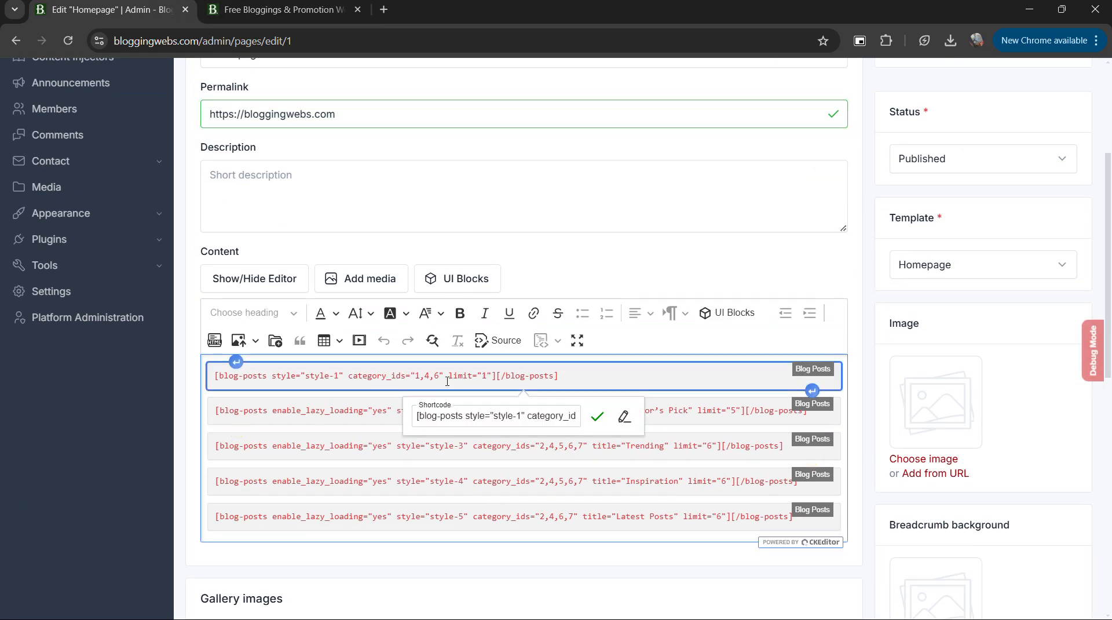
pyautogui.click(340, 421)
pyautogui.click(278, 378)
pyautogui.click(276, 445)
pyautogui.scroll(-3, 330, 442)
pyautogui.scroll(6, 370, 398)
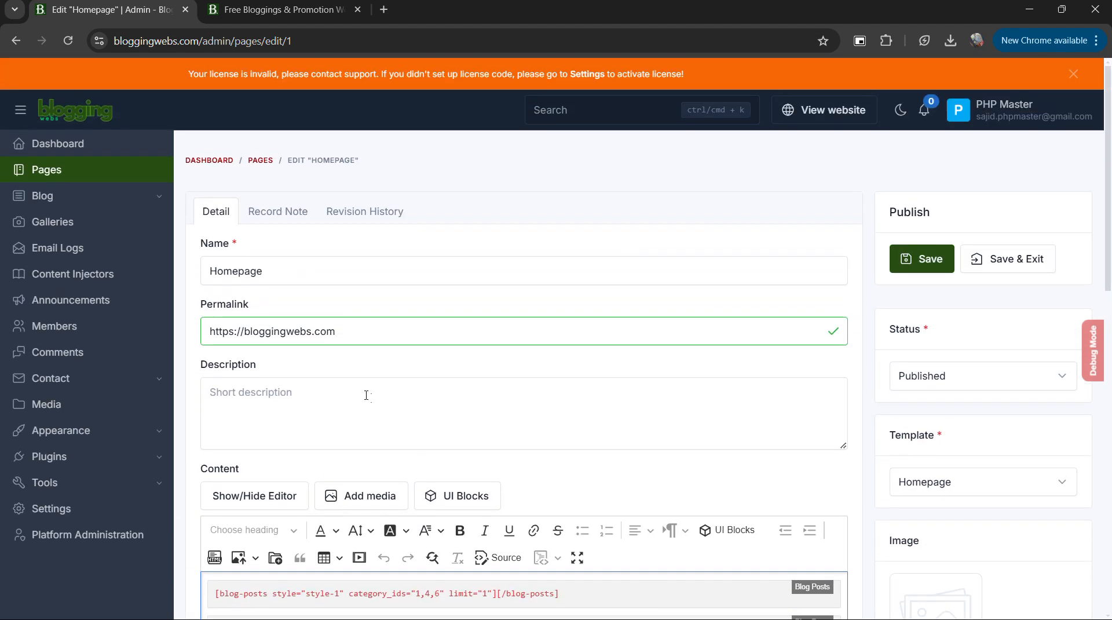
pyautogui.click(278, 418)
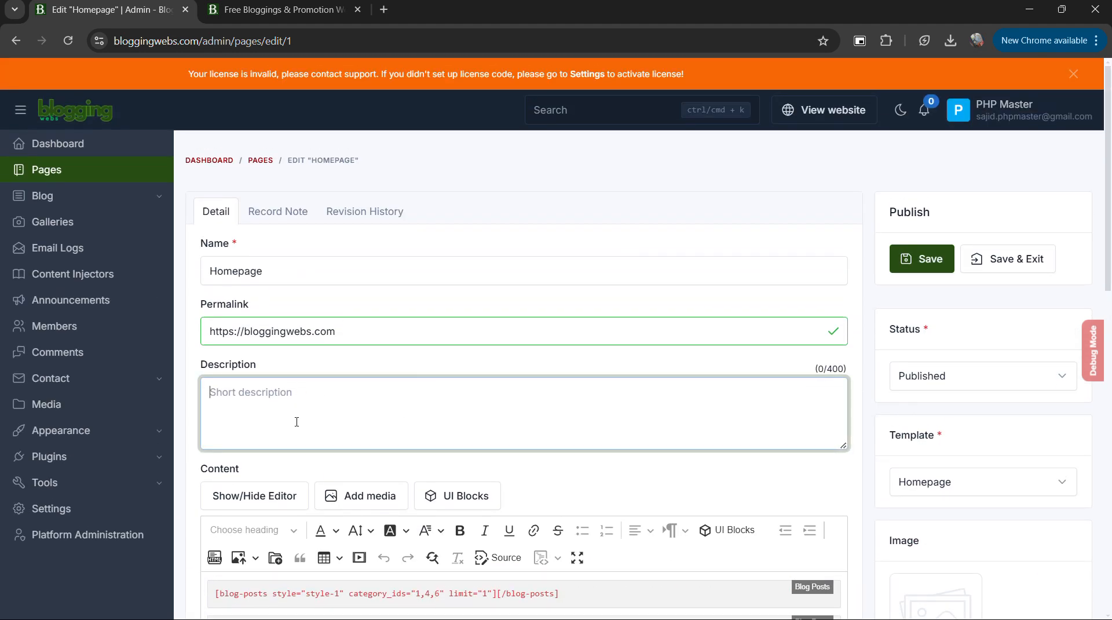
pyautogui.click(391, 287)
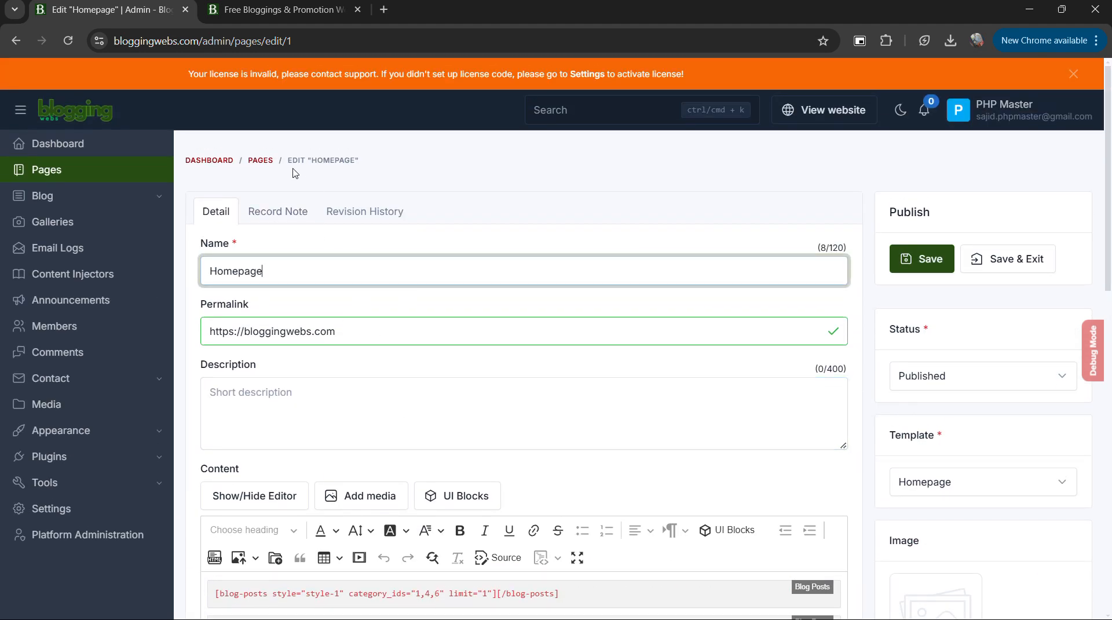
# Return to the list of site pages and open the Contact Us page for editing.
pyautogui.click(260, 160)
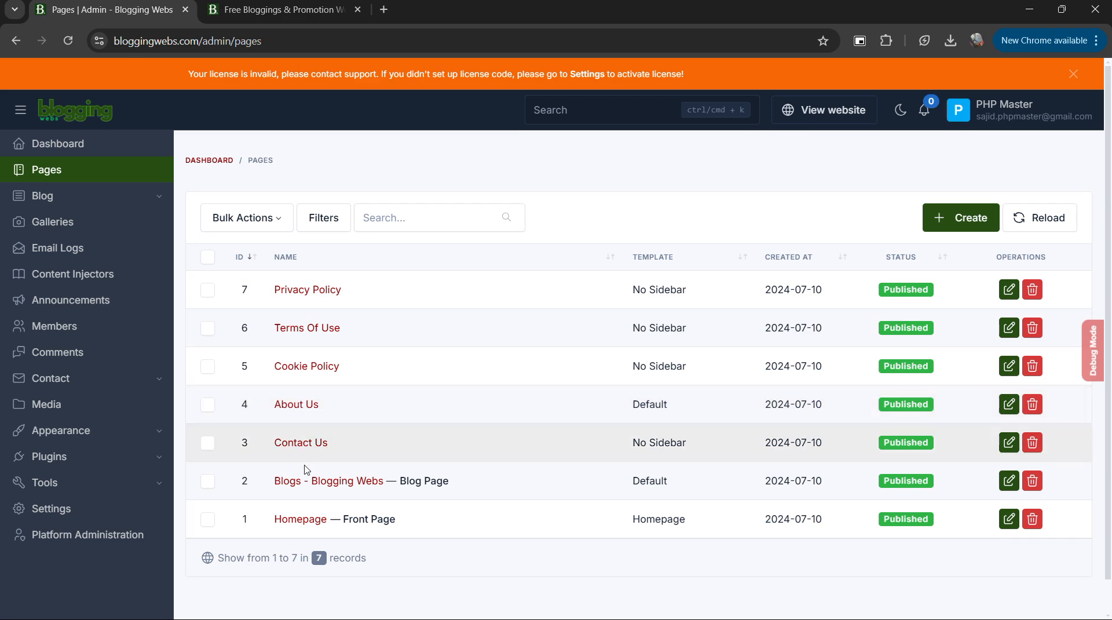
pyautogui.click(300, 443)
pyautogui.scroll(-5, 342, 374)
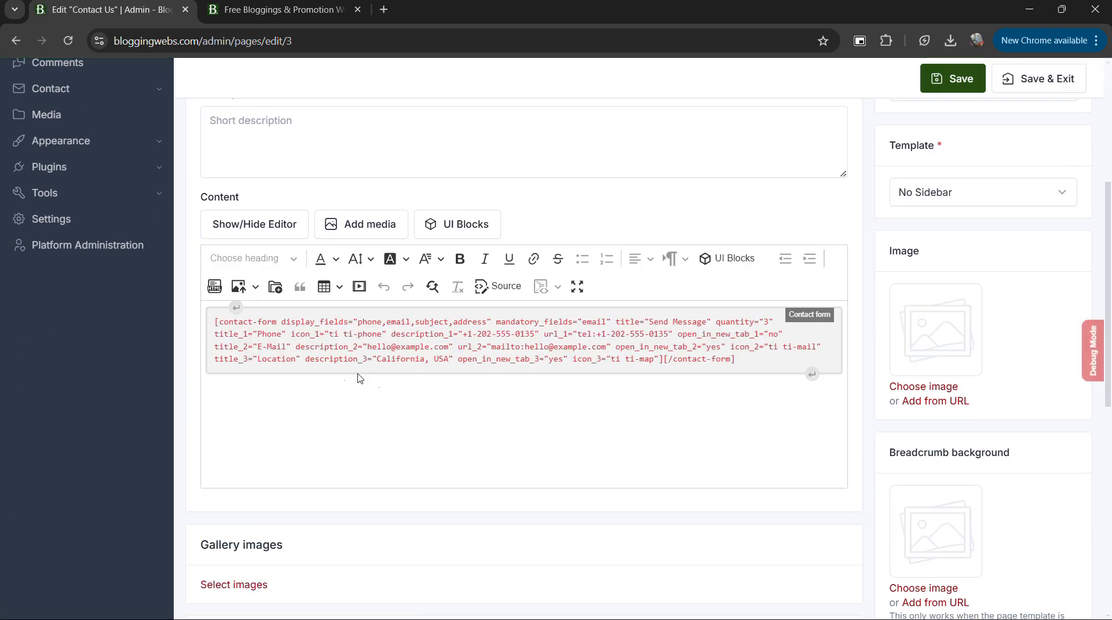
# Add {phone} and {email} on separate lines below the contact form shortcode and save the Contact Us page.
pyautogui.click(420, 411)
pyautogui.click(787, 365)
pyautogui.click(811, 376)
pyautogui.write('{phone} ')
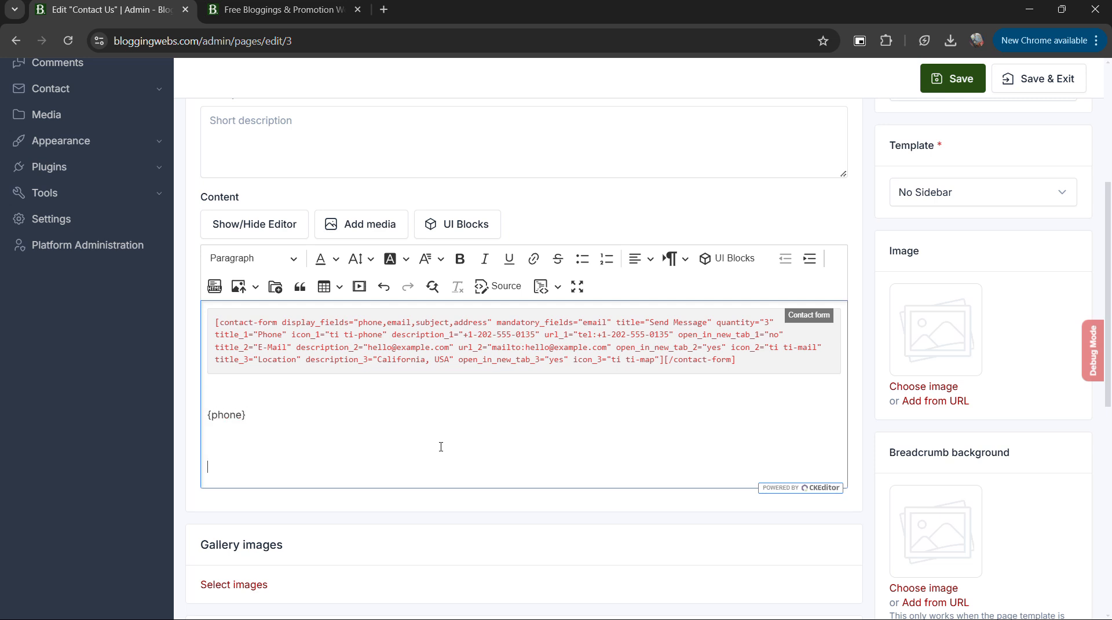
pyautogui.write('{email}')
pyautogui.click(953, 79)
pyautogui.scroll(-6, 406, 336)
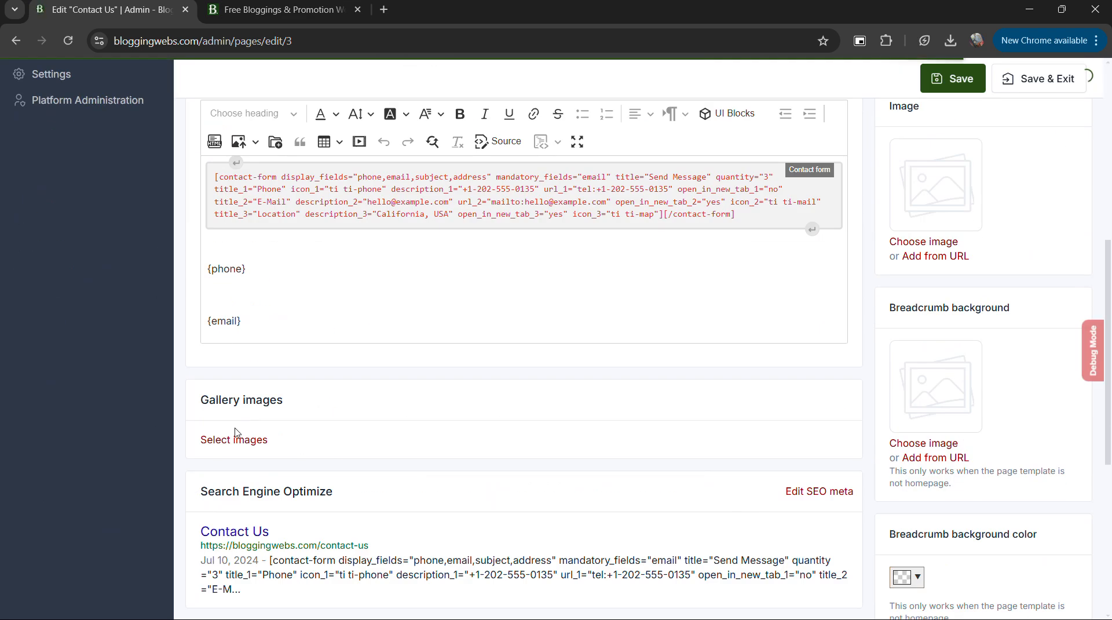
# Open the live preview of the Contact Us page and check the phone and email output below the form.
pyautogui.scroll(6, 359, 264)
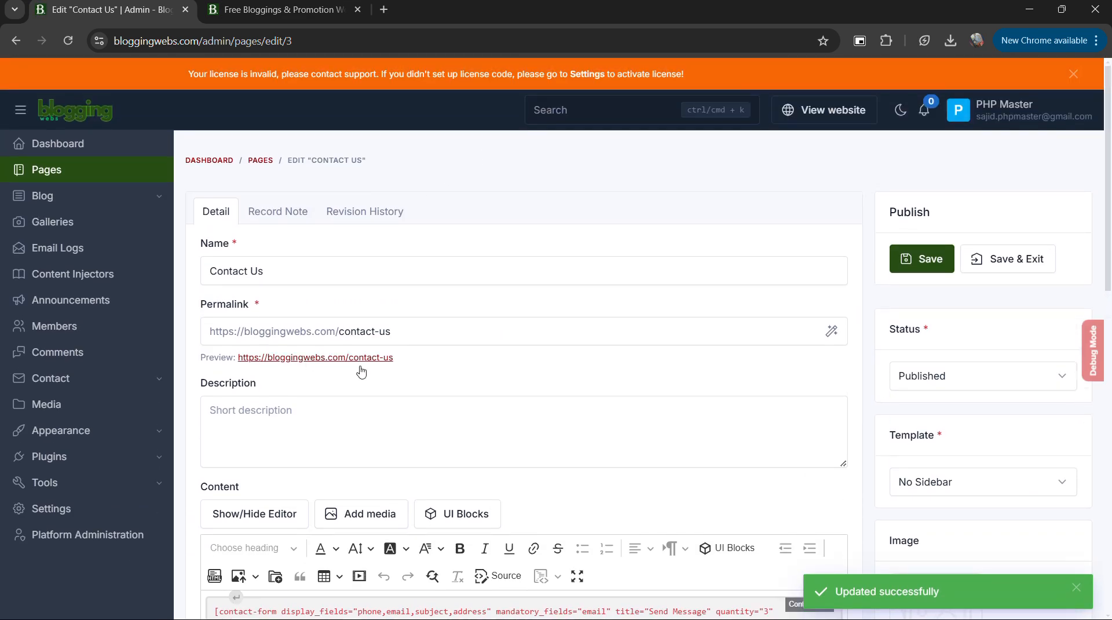
pyautogui.click(313, 359)
pyautogui.scroll(-7, 327, 441)
pyautogui.scroll(3, 236, 427)
pyautogui.scroll(-4, 301, 284)
pyautogui.moveTo(148, 252); pyautogui.dragTo(207, 251)
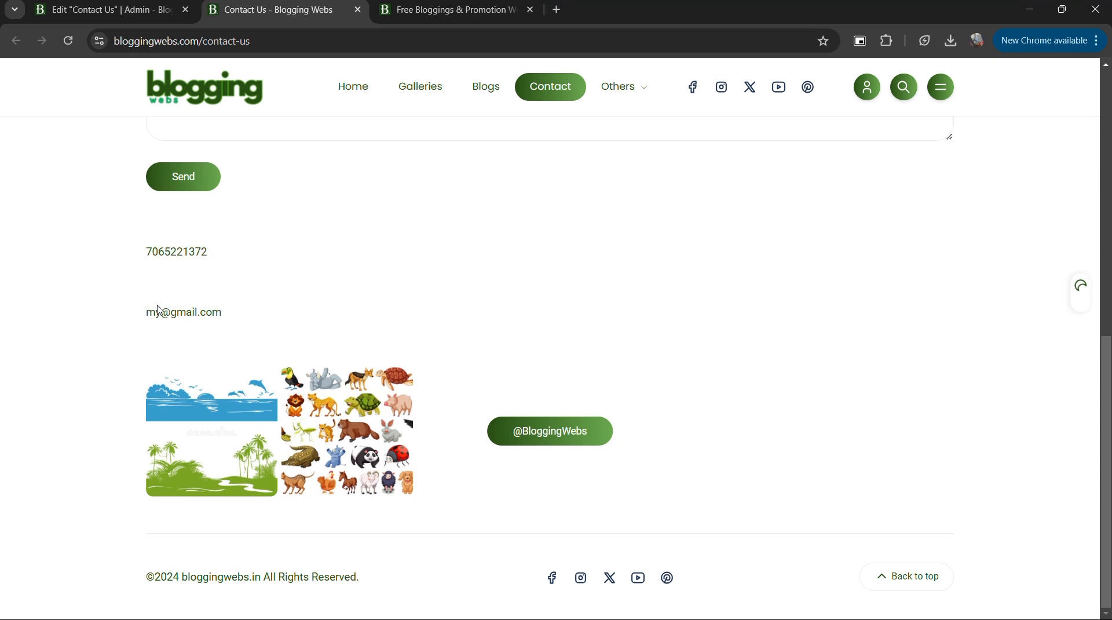
pyautogui.moveTo(149, 312); pyautogui.dragTo(221, 312)
pyautogui.scroll(9, 499, 352)
# Return to the Contact Us editor and delete the {phone} and {email} lines below the shortcode.
pyautogui.hotkey('ctrl', 'shift', 'Tab')
pyautogui.scroll(-6, 604, 285)
pyautogui.click(220, 424)
pyautogui.moveTo(221, 424); pyautogui.dragTo(204, 389)
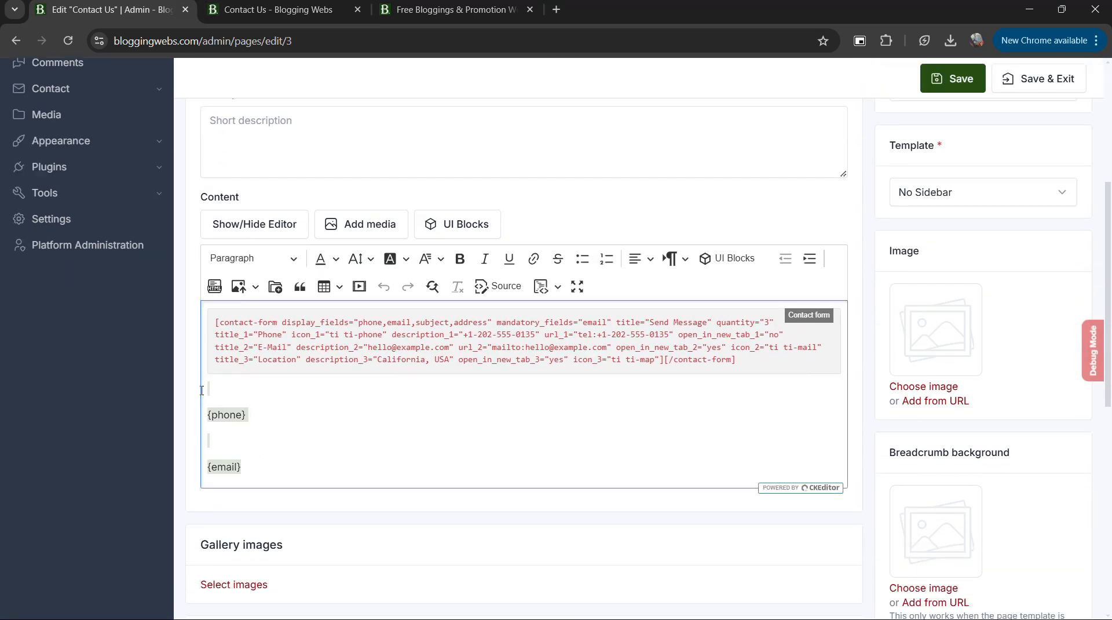
pyautogui.press('BackSpace')
# Open the contact form shortcode's settings for editing and expand Tab #1.
pyautogui.click(486, 336)
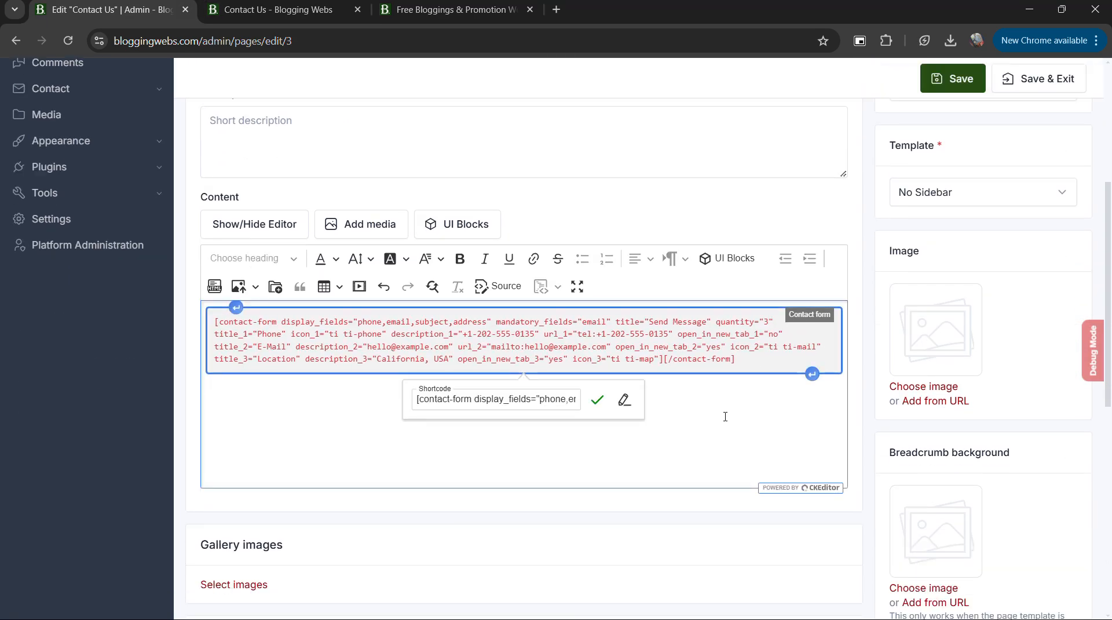
pyautogui.click(624, 400)
pyautogui.scroll(-4, 458, 312)
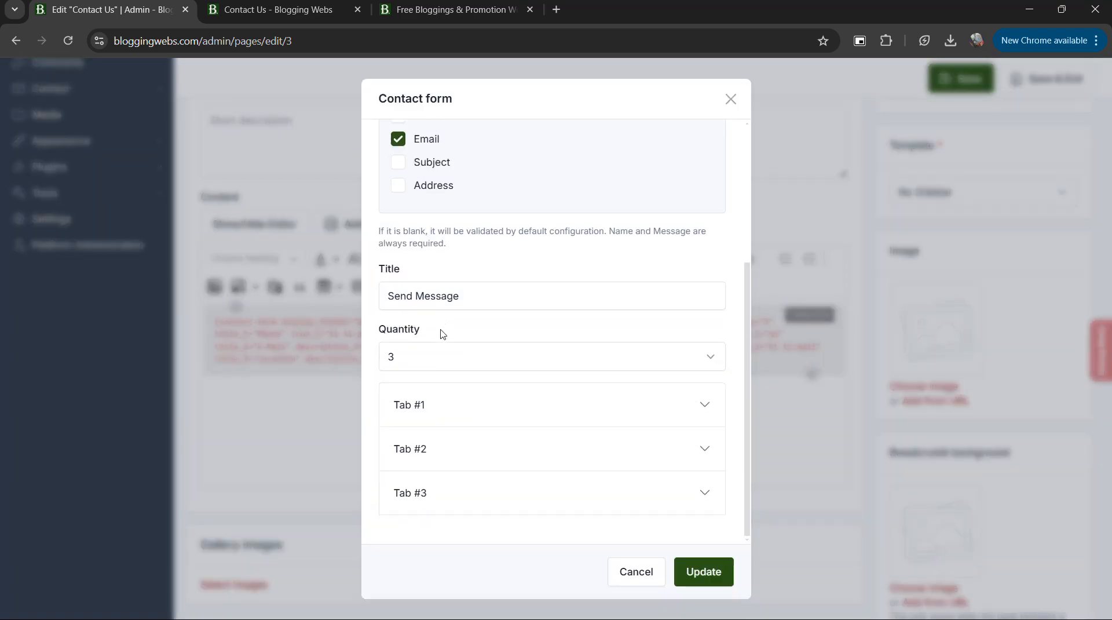
pyautogui.click(539, 400)
pyautogui.scroll(-5, 484, 369)
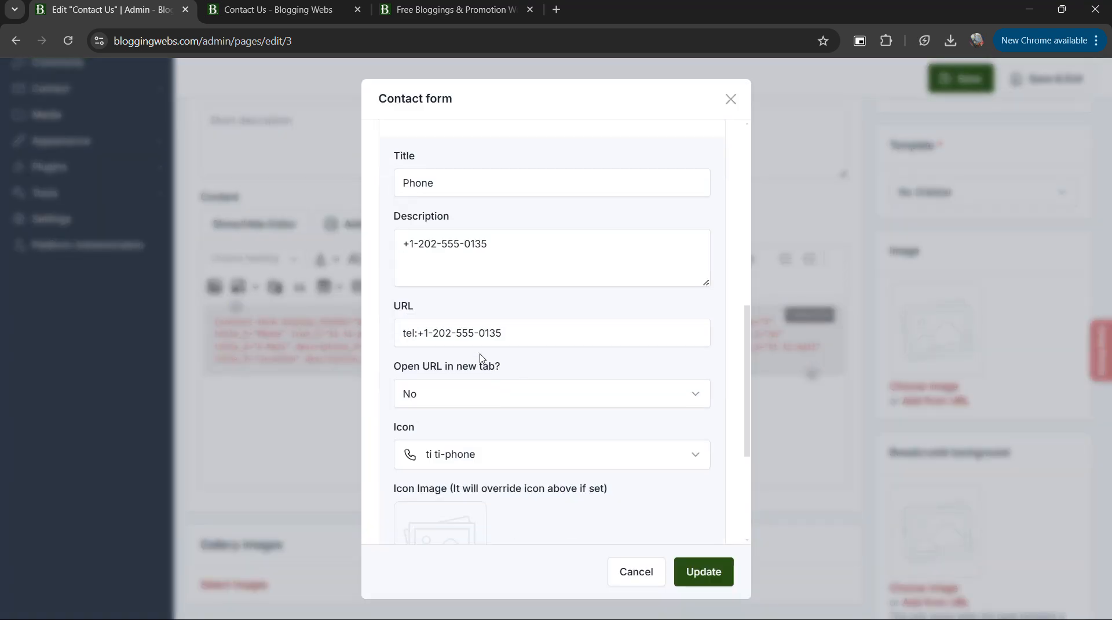
# Replace the phone number in the Description of the contact form's Tab #1 with {phone}.
pyautogui.click(510, 247)
pyautogui.hotkey('ctrl', 'a')
pyautogui.press('BackSpace')
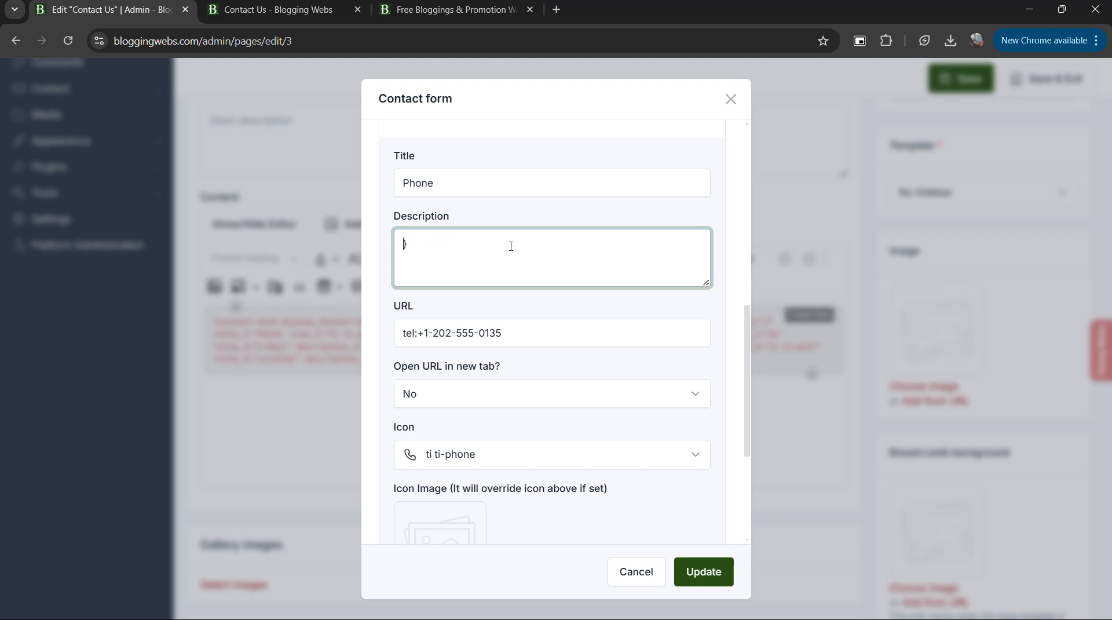
pyautogui.write('}')
pyautogui.press('BackSpace')
pyautogui.write('{}')
pyautogui.press('Left')
pyautogui.write('phone')
# Copy the {phone} variable from the Description into the URL of Tab #1, replacing the existing link.
pyautogui.press('Tab')
pyautogui.hotkey('shift', 'Tab')
pyautogui.hotkey('ctrl', 'a')
pyautogui.hotkey('ctrl', 'c')
pyautogui.press('Tab')
pyautogui.hotkey('ctrl', 'v')
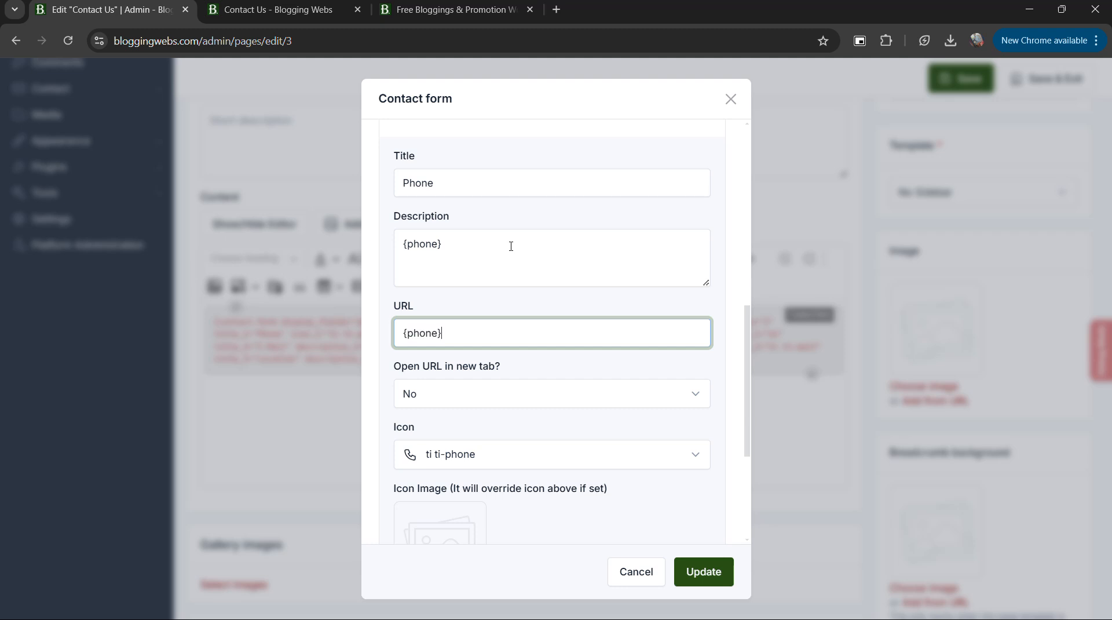
# Apply the contact form shortcode changes and save the Contact Us page.
pyautogui.scroll(-3, 479, 407)
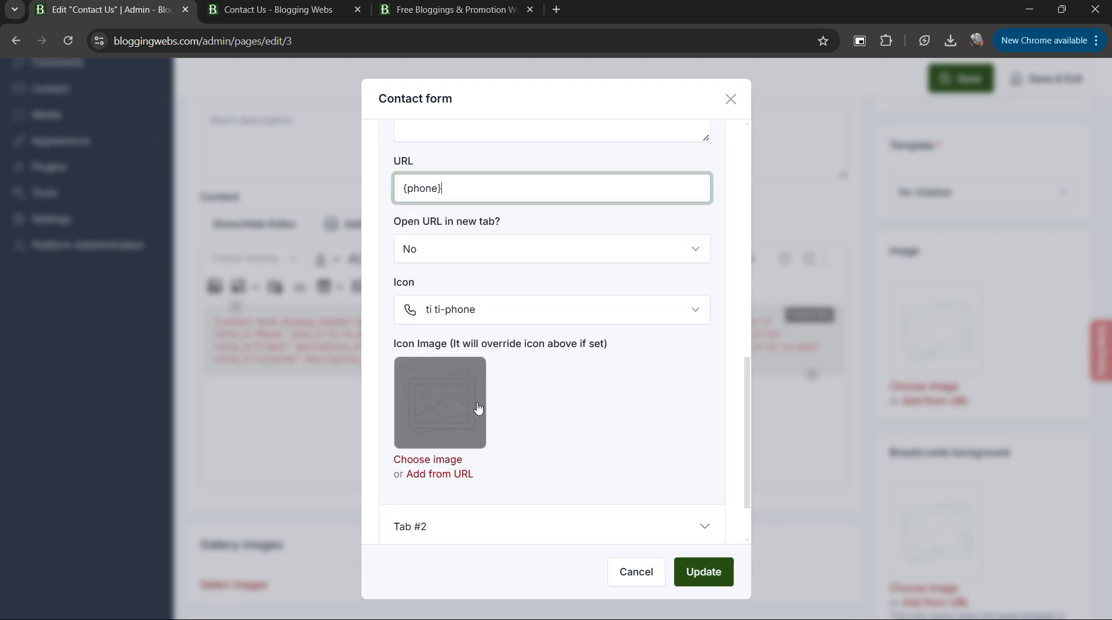
pyautogui.click(701, 572)
pyautogui.click(950, 78)
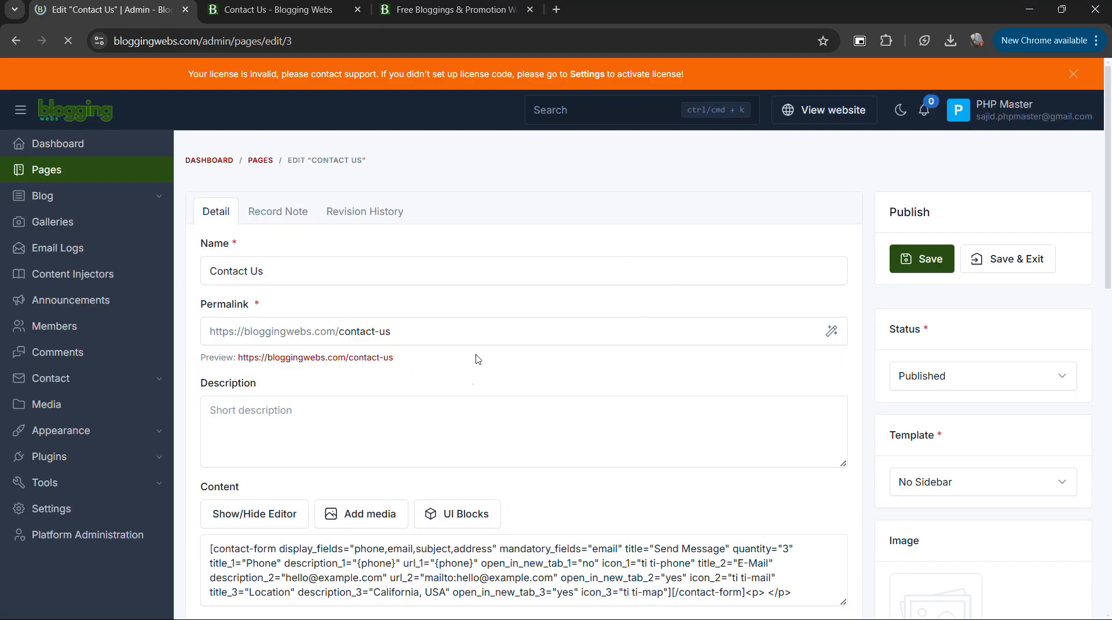
# Reload the live Contact Us page and check the number shown in the Phone card.
pyautogui.hotkey('ctrl', 'Tab')
pyautogui.hotkey('ctrl', 'r')
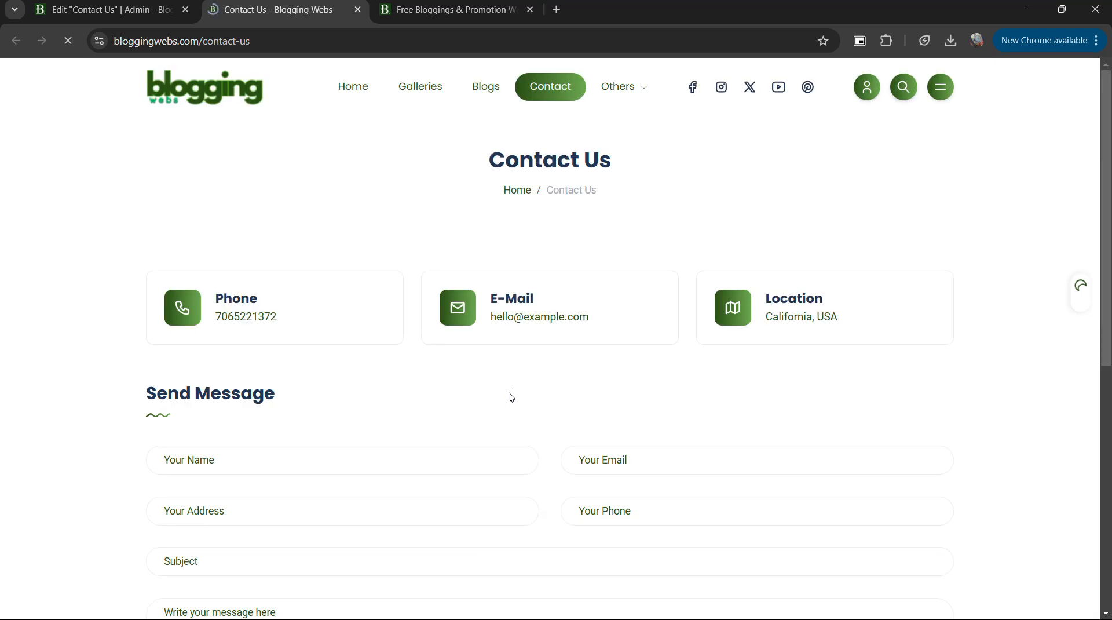
pyautogui.moveTo(215, 320); pyautogui.dragTo(318, 318)
pyautogui.click(369, 353)
# Switch to the Notepad note and add the line "3. now you can use this variable like , i show you!".
pyautogui.hotkey('alt', 'Tab')
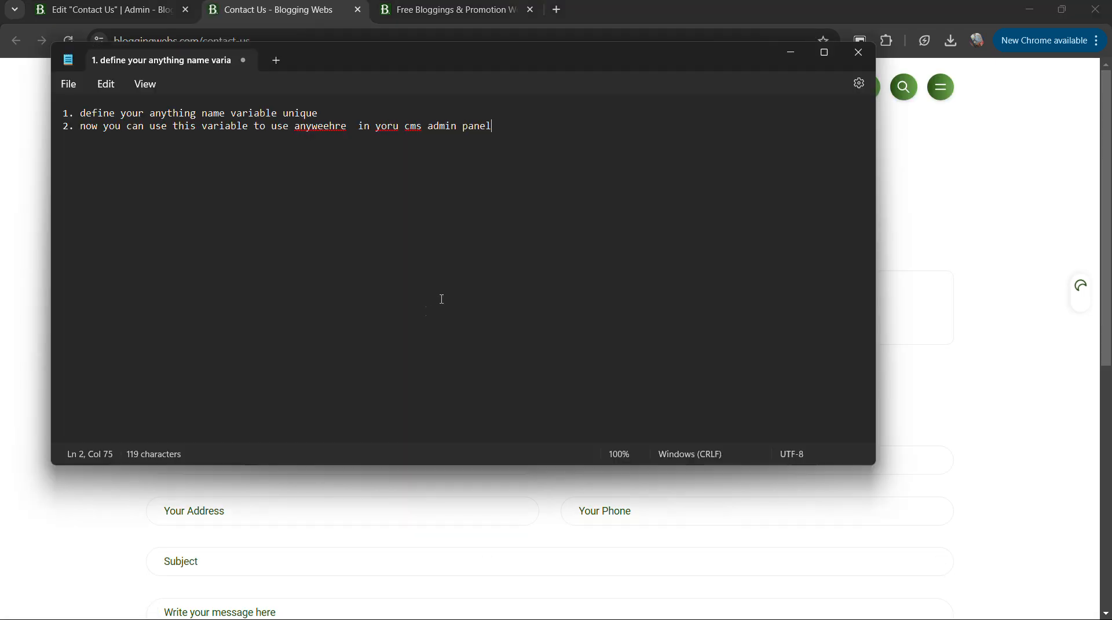
pyautogui.press('Return')
pyautogui.write('3. now you can')
pyautogui.write(' use this variable')
pyautogui.write('hi')
pyautogui.press('BackSpace')
pyautogui.press('BackSpace')
pyautogui.press('BackSpace')
pyautogui.write(', i show you!')
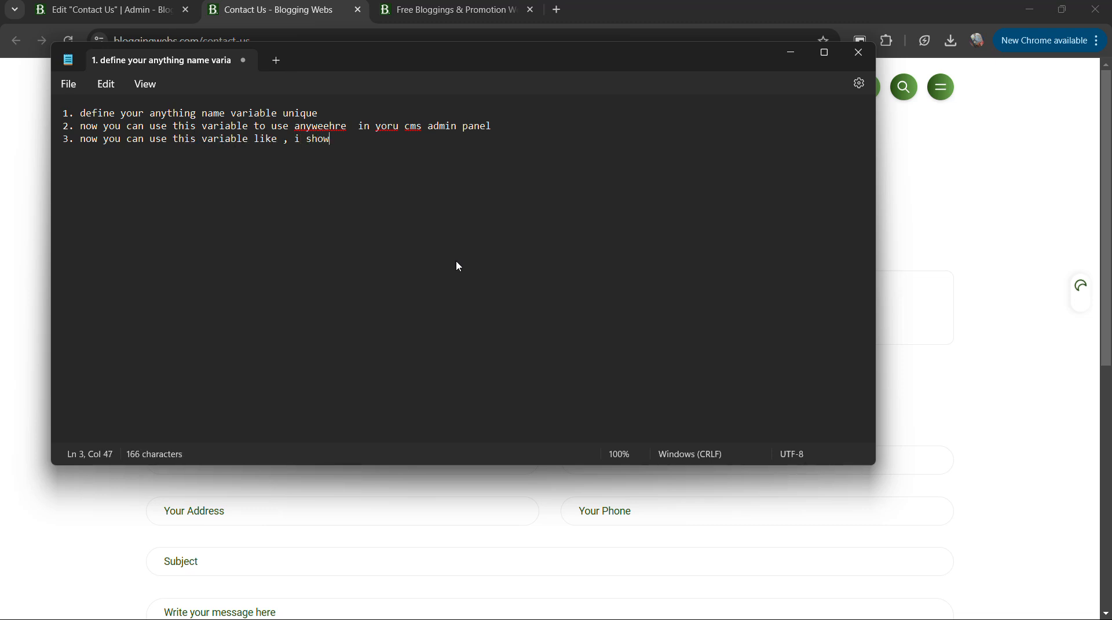
# Add ":)" and the line "So gys if this plugin helpful for you, like video and subscribe our channel :)" below the numbered notes.
pyautogui.press('Return')
pyautogui.press('Return')
pyautogui.write('So gys if this plugin helpful for you, ,')
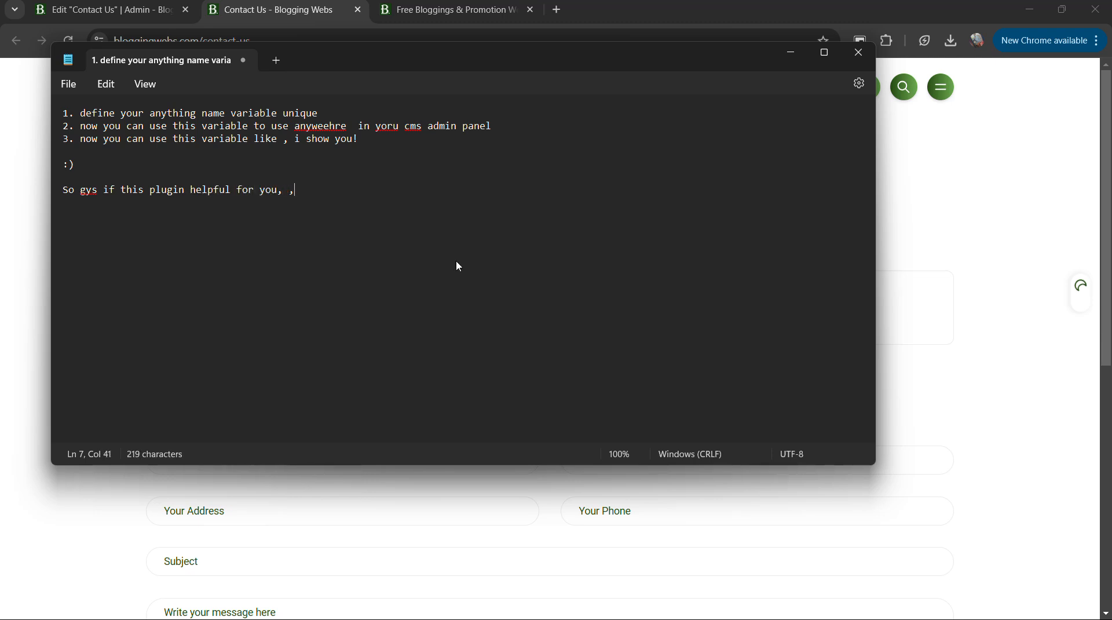
pyautogui.press('BackSpace')
pyautogui.write('like video and subscrib')
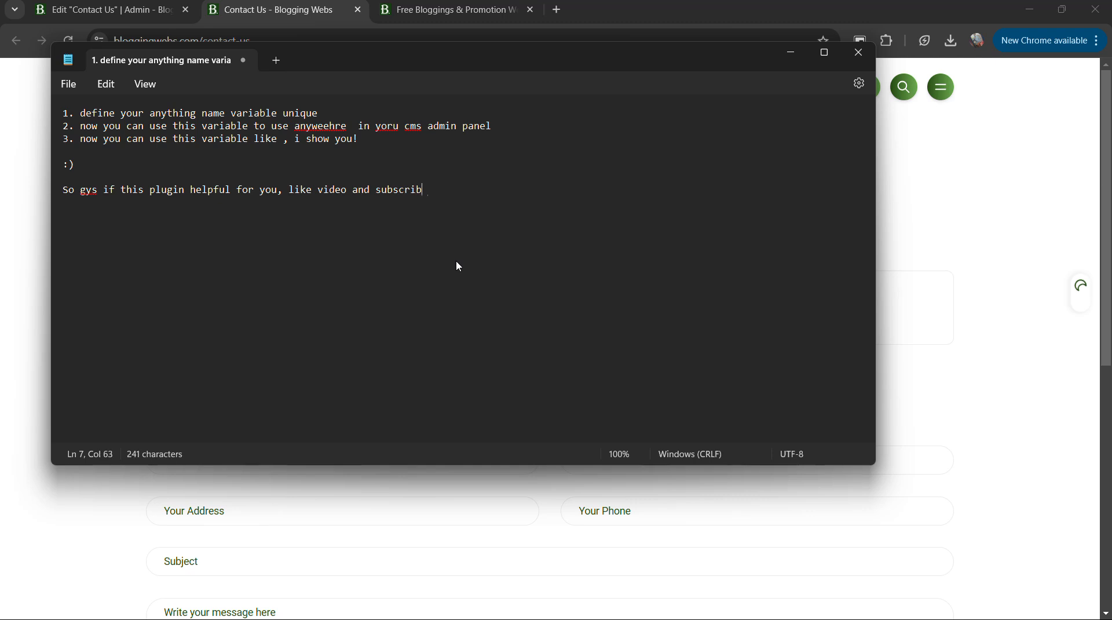
pyautogui.write('e our channel :) byb')
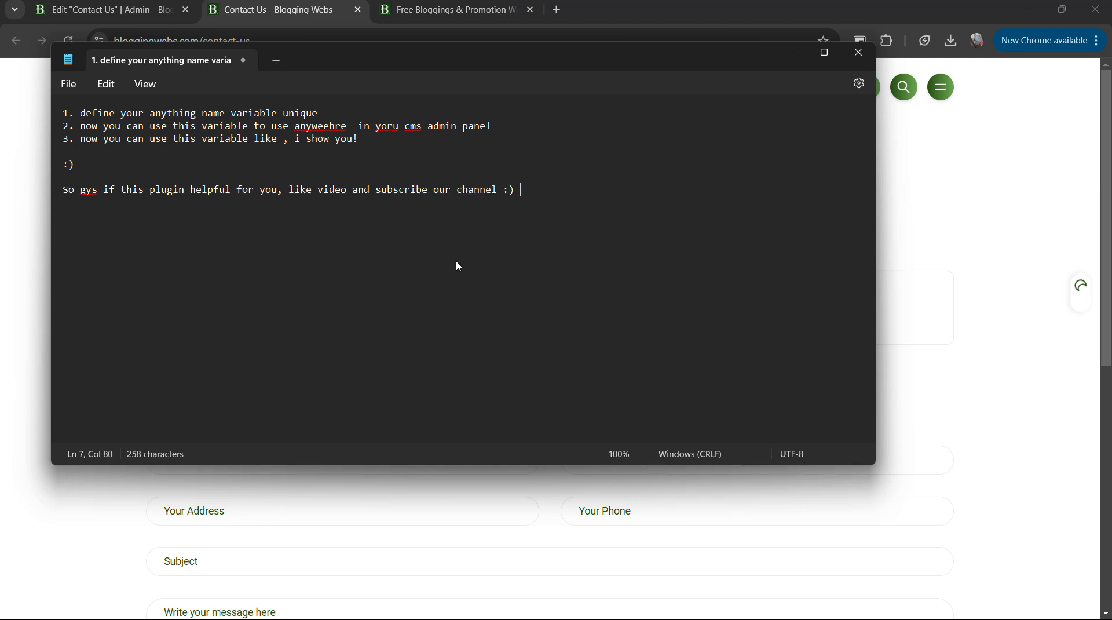
# Finish the closing line of the note with "by by see you in next video :".
pyautogui.press('BackSpace')
pyautogui.write('by see you on')
pyautogui.press('BackSpace')
pyautogui.press('BackSpace')
pyautogui.write('in next video :')
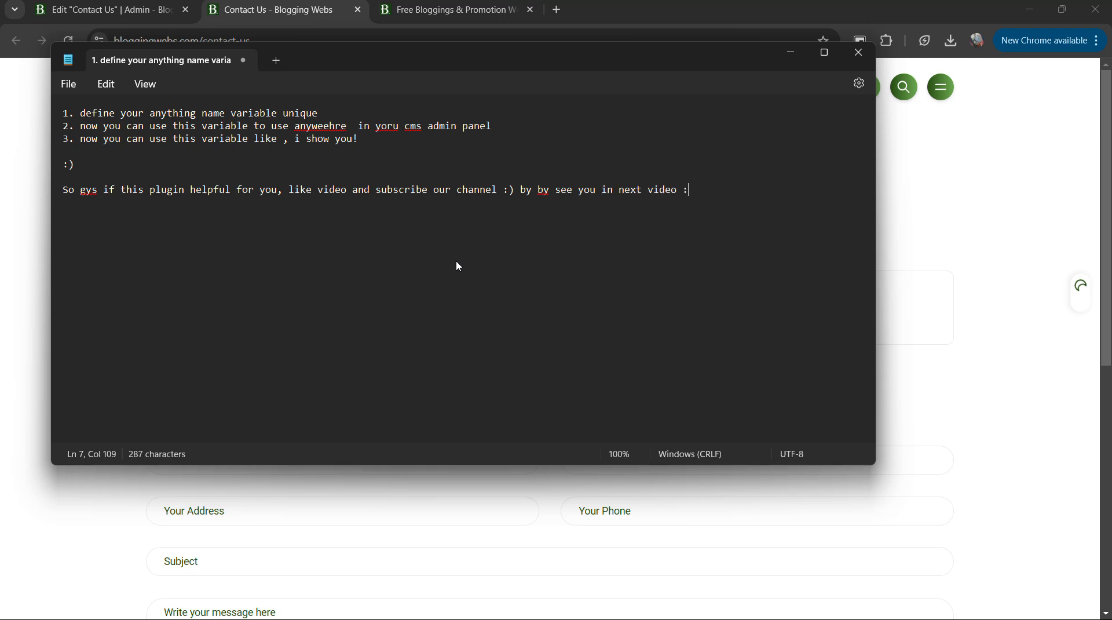